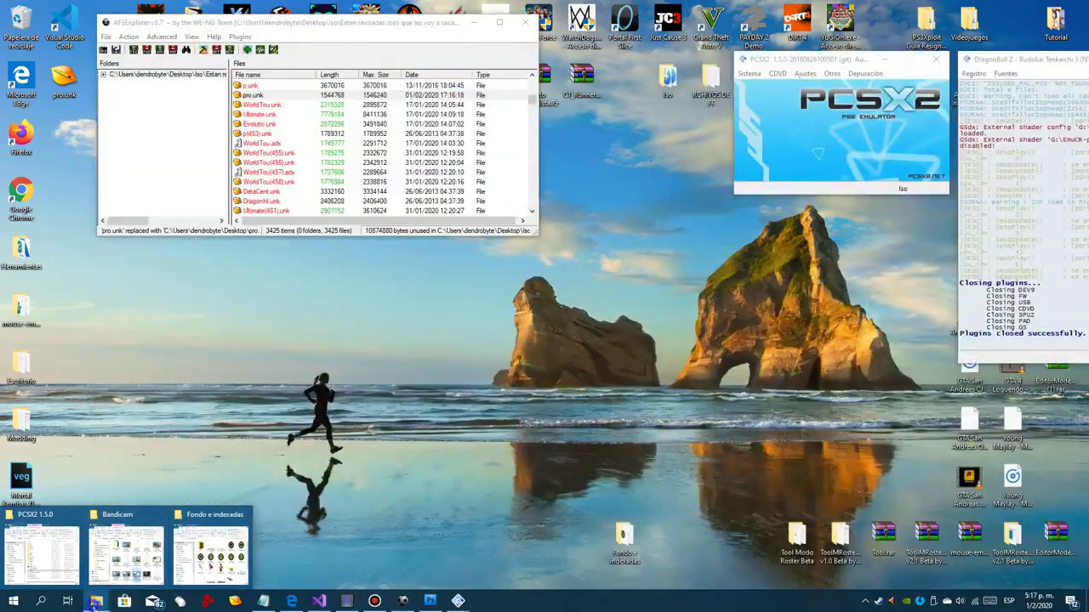
Replace pro.unk in AFSExplorer's file list with Nuevo Pro.unk from the NuevoArchivoComprimido folder.
right_click(96, 601)
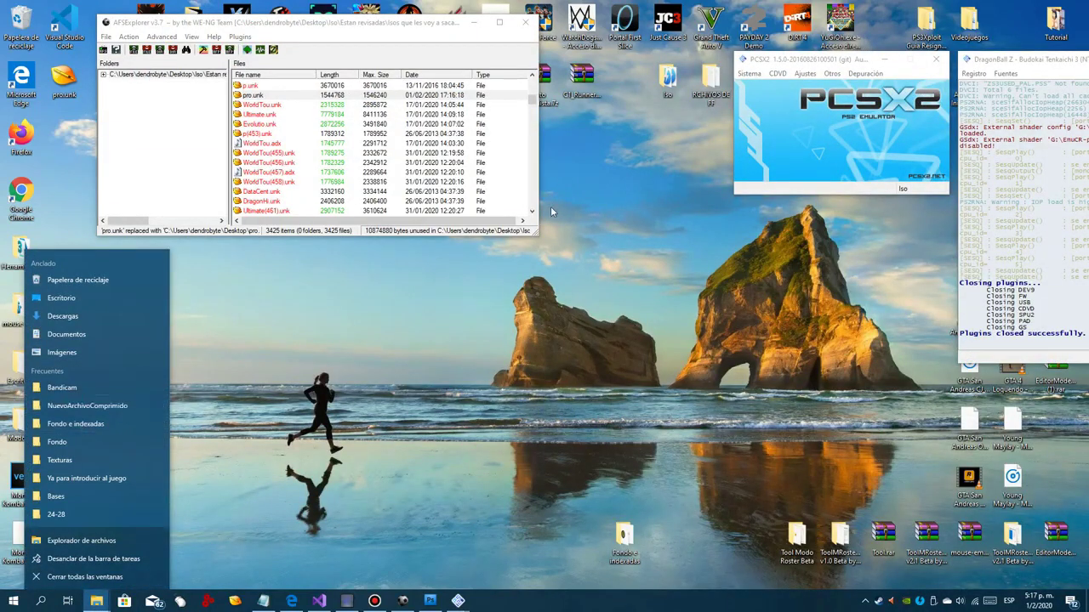
click(86, 406)
click(288, 315)
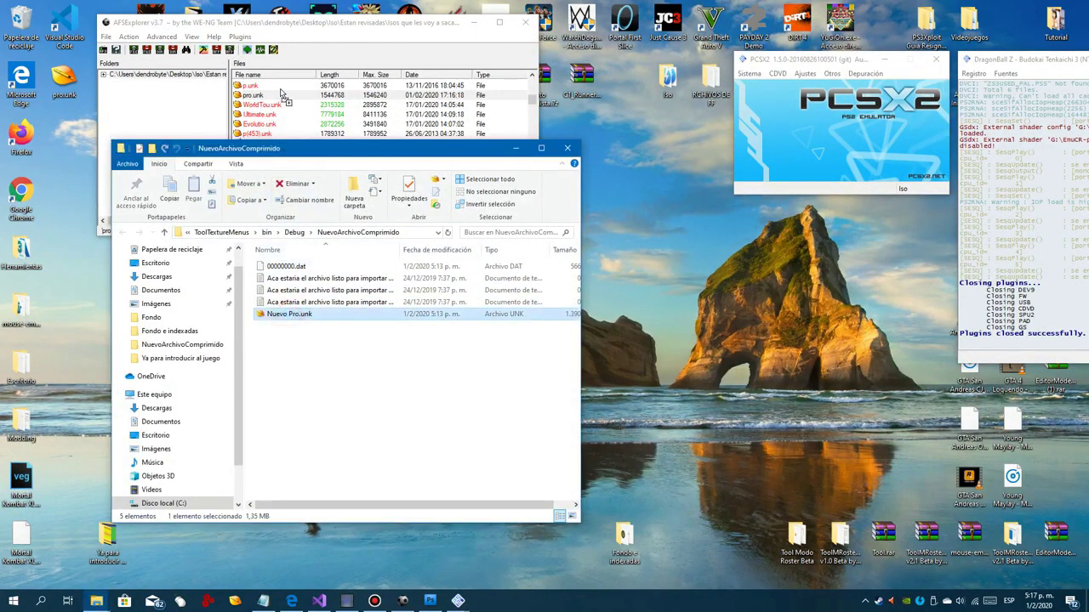
drag(284, 94, 285, 95)
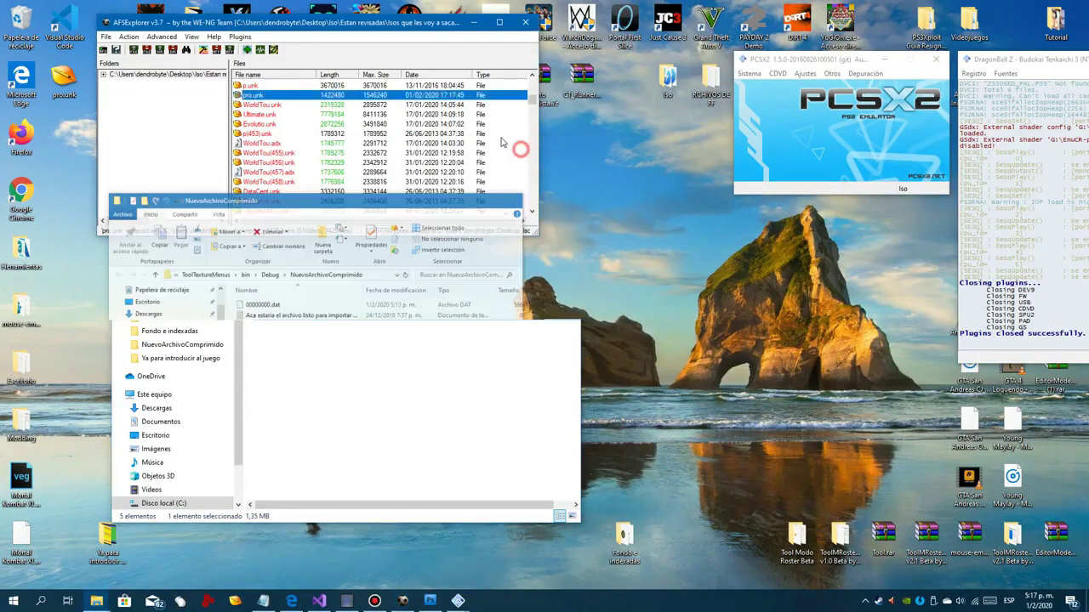
Boot the game ISO in PCSX2 and proceed past the title screen to the start menu.
click(749, 74)
click(791, 113)
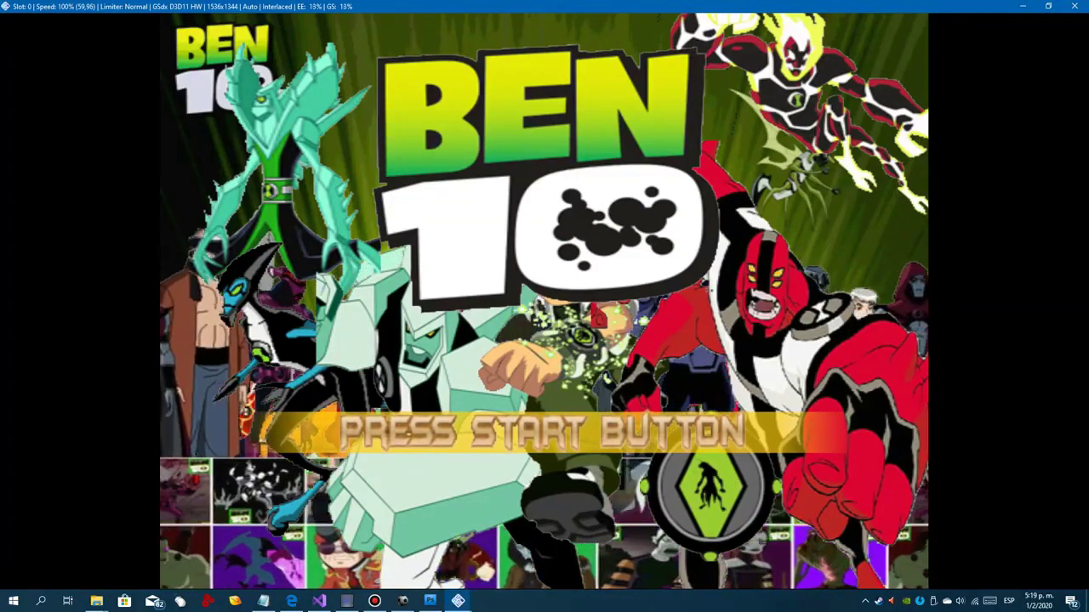
key(Return)
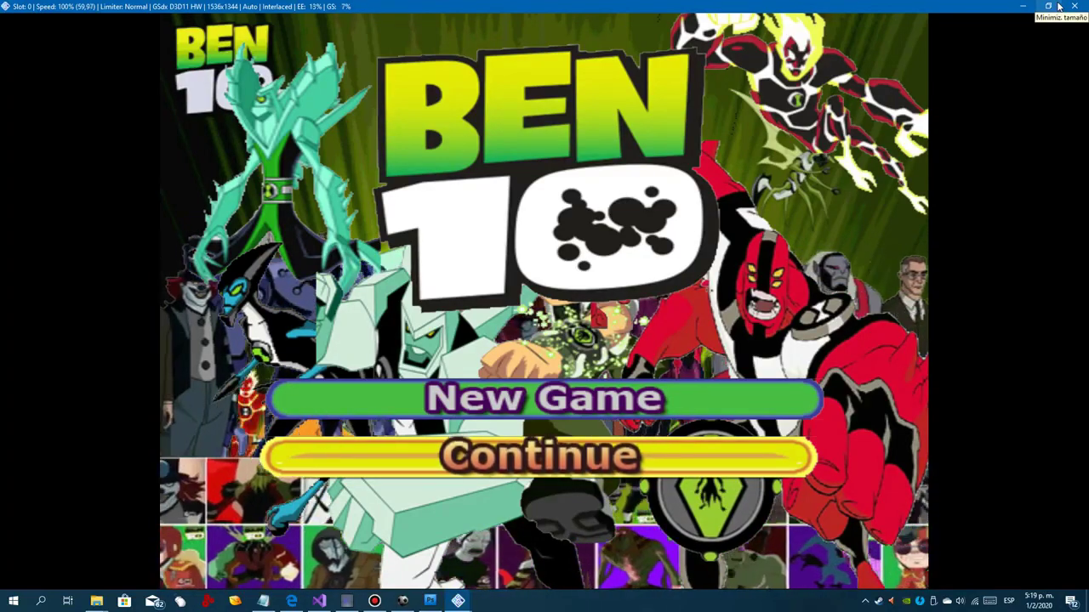
Check the modded start menu by switching between New Game and Continue, and close the game window.
key(Up)
key(Down)
key(Up)
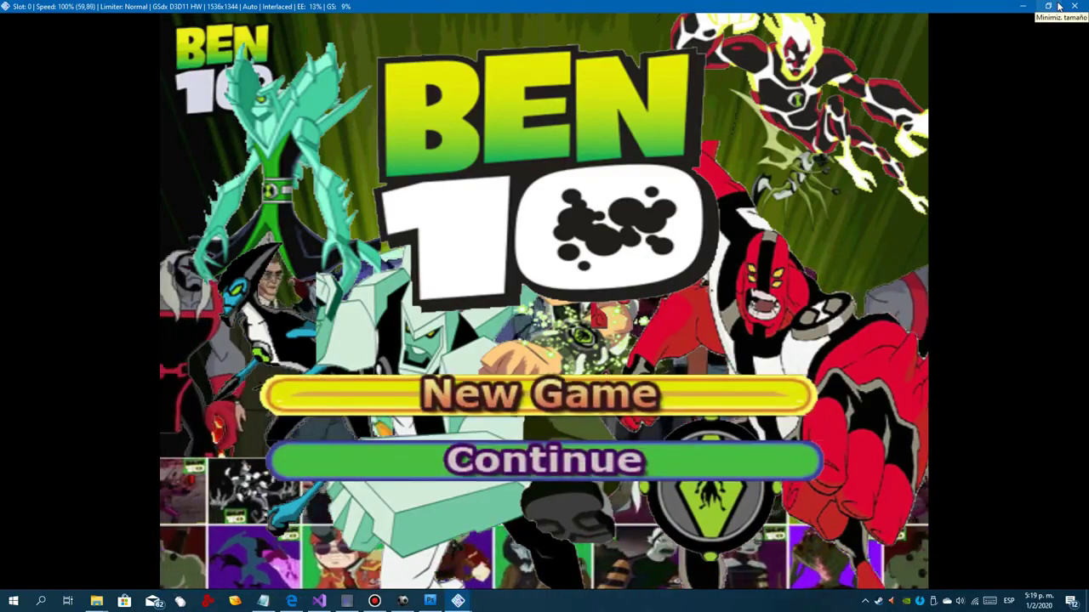
key(Down)
click(1058, 6)
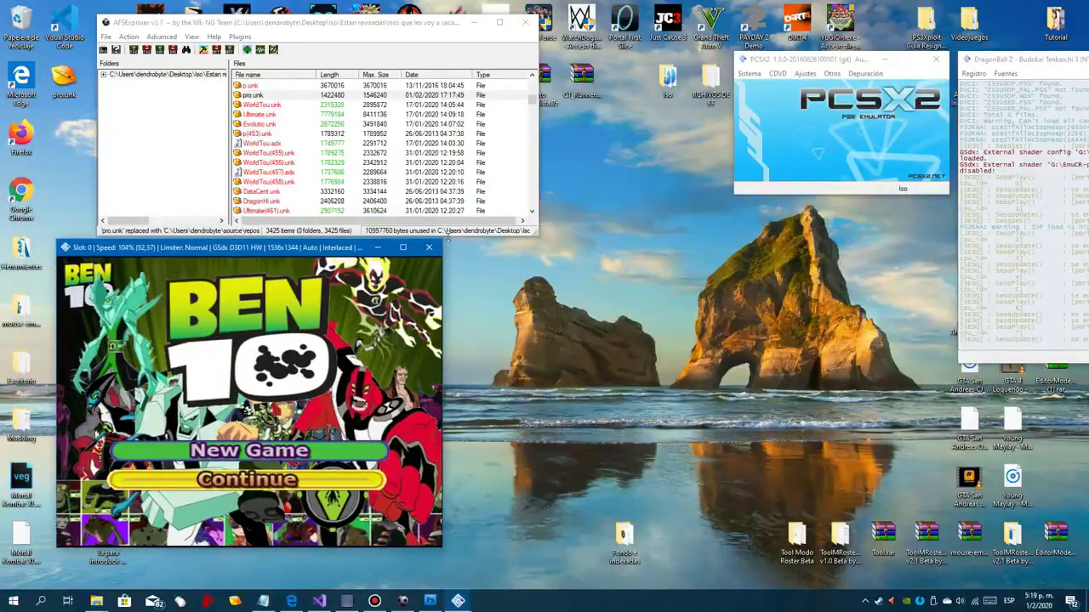
click(432, 249)
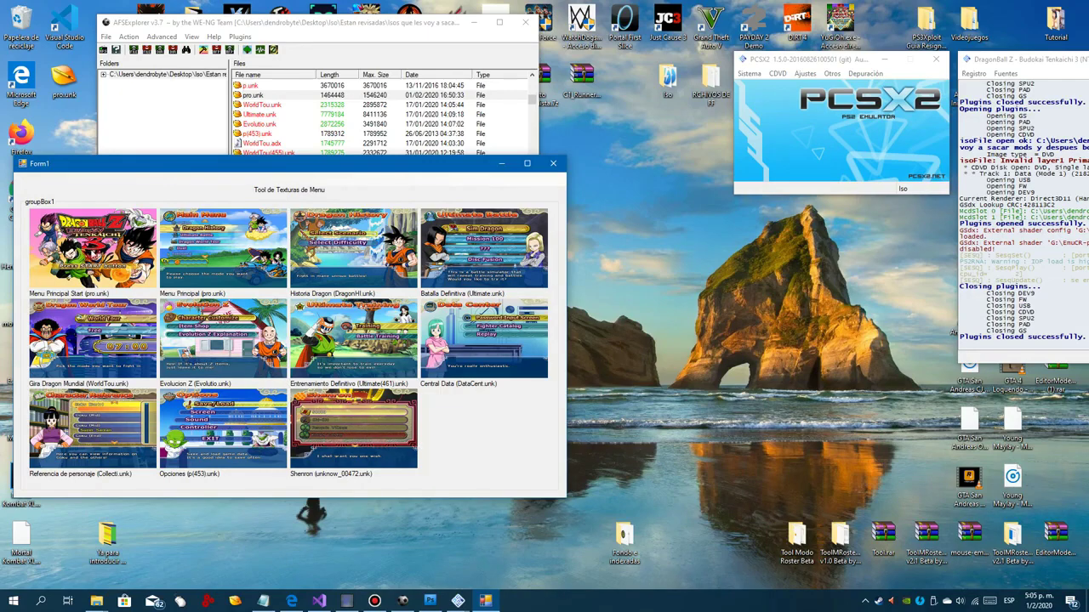
Open the Menu Principal Start editor in the menu texture tool and load pro.unk from the Escritorio folder.
click(137, 275)
drag(356, 142, 198, 176)
click(39, 193)
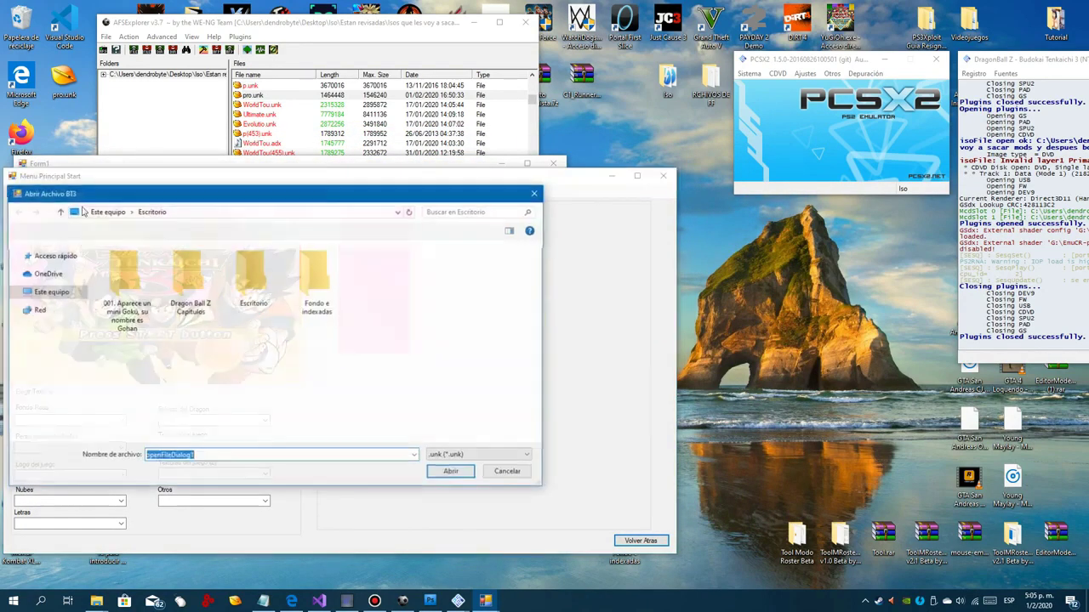
scroll(209, 400, down, 3)
click(187, 426)
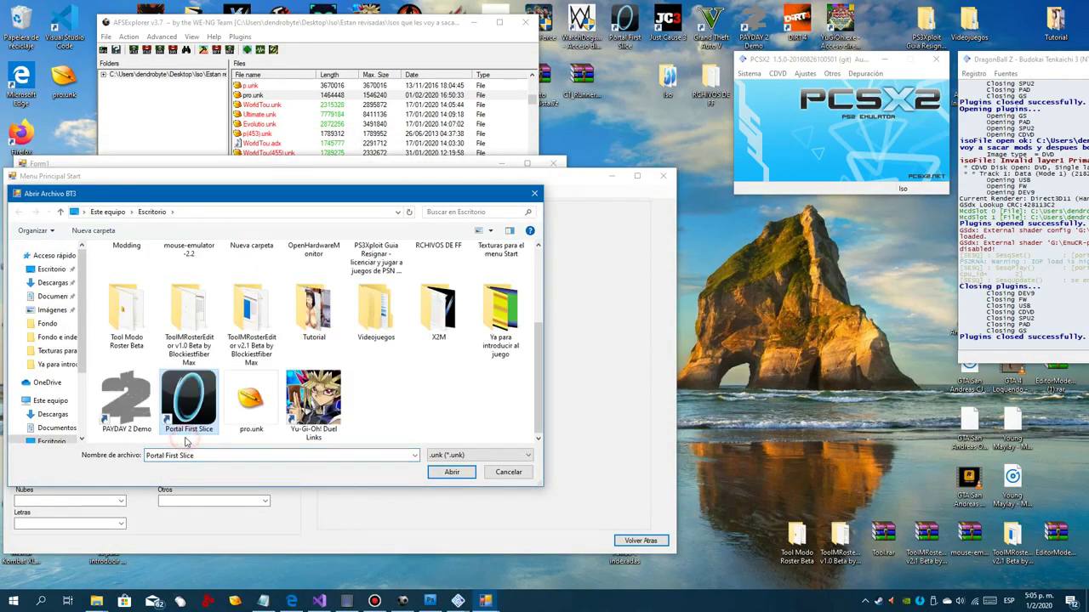
click(250, 429)
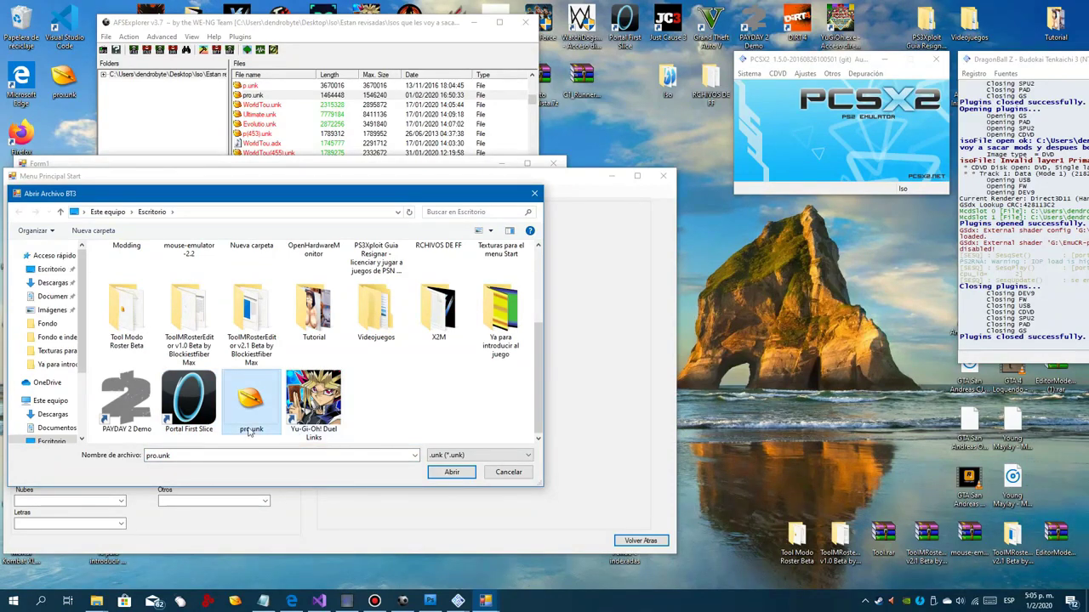
click(453, 472)
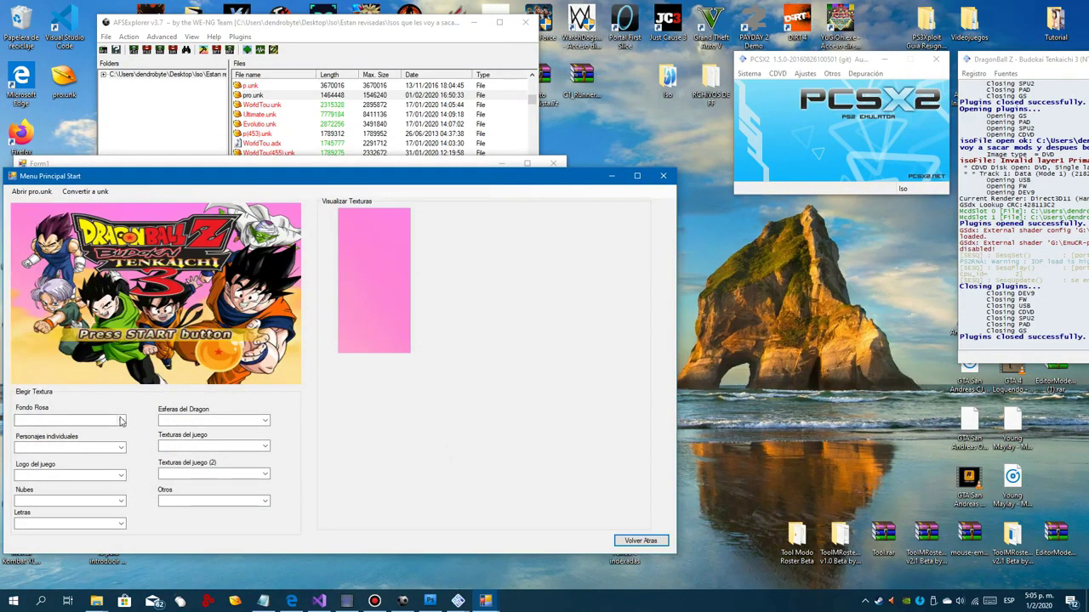
Replace the Fondo 1 texture with Esfera3_01.png from the Fondo folder inside Fondo e indexadas, using Game Graphic Studio.
click(120, 421)
click(34, 431)
click(364, 325)
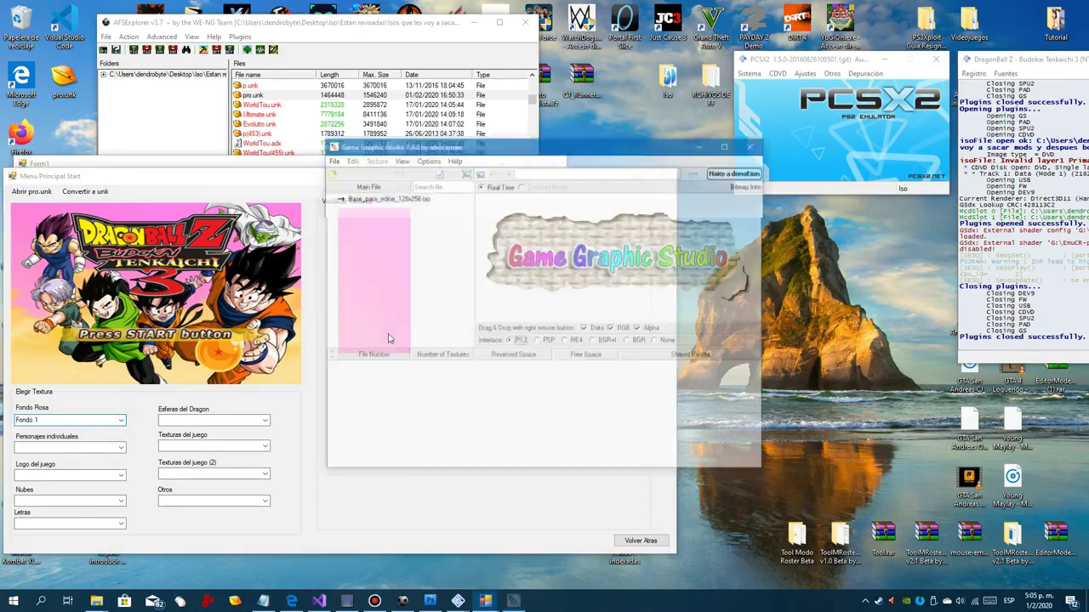
click(330, 174)
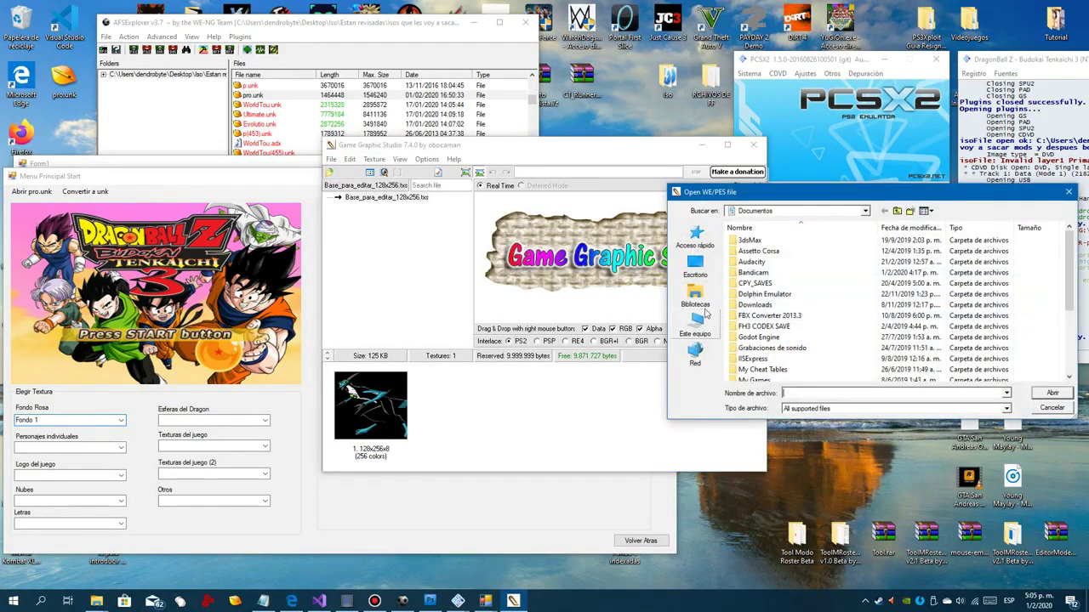
click(695, 269)
double_click(785, 367)
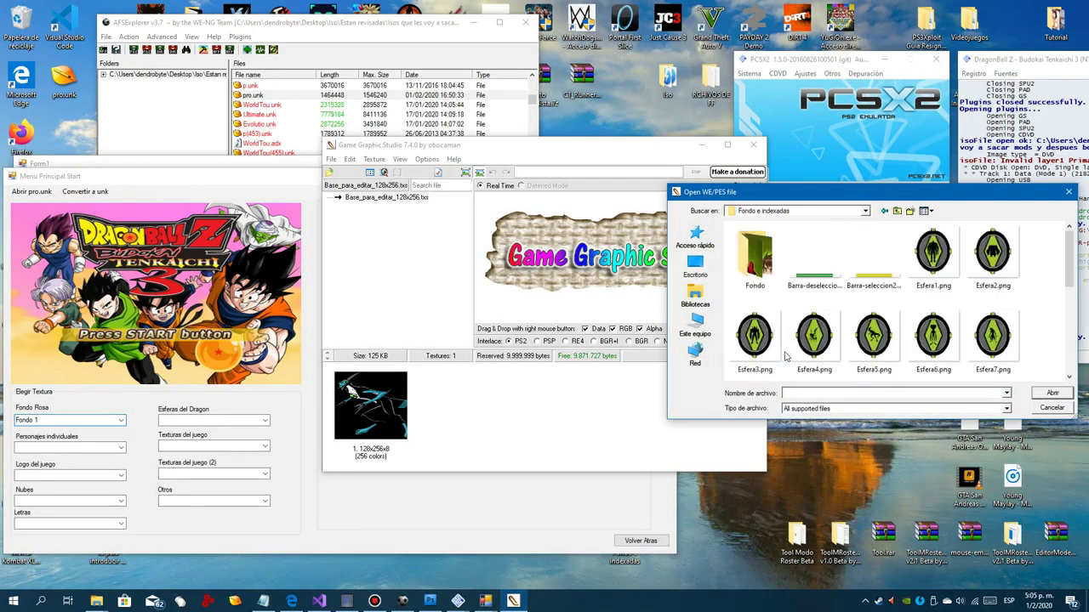
double_click(754, 255)
click(754, 255)
click(1052, 393)
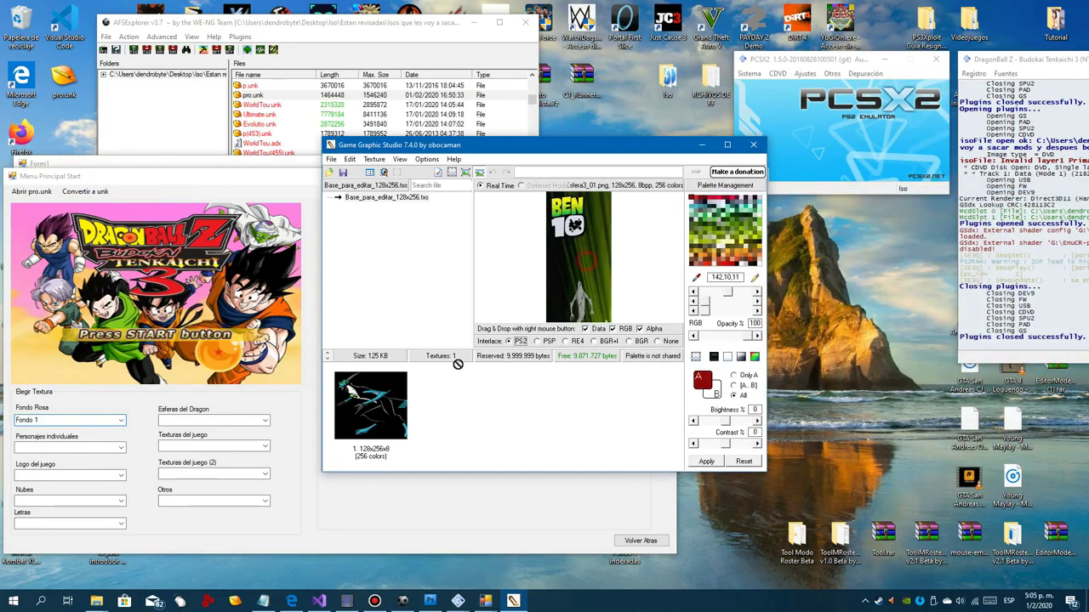
drag(458, 364, 380, 407)
click(753, 144)
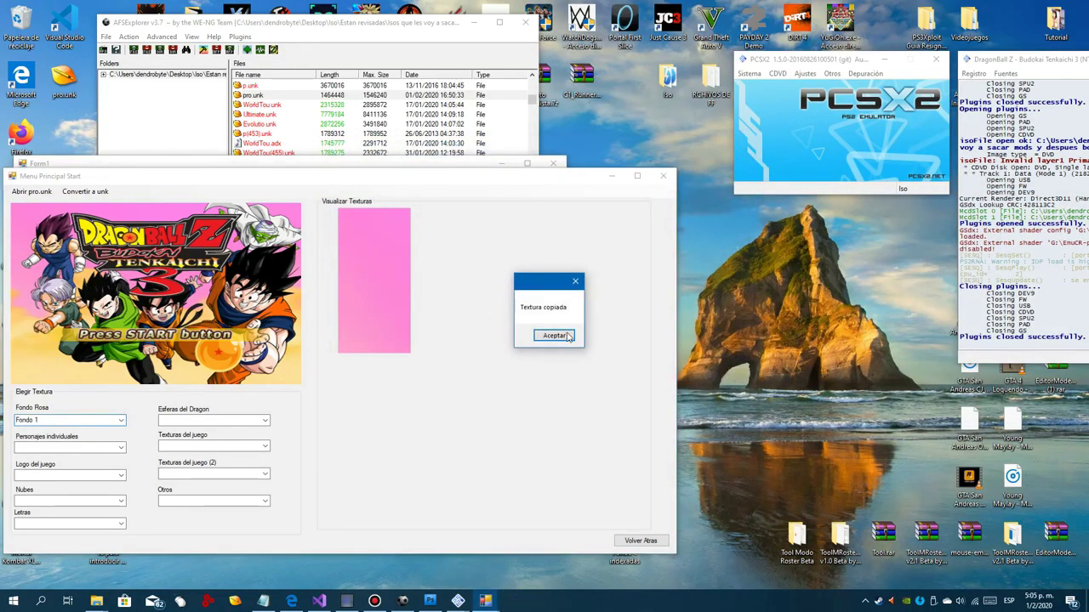
click(553, 335)
Replace the Fondo 2 texture with Esfera3_02.png in Game Graphic Studio and copy it back to the tool.
click(121, 420)
click(92, 439)
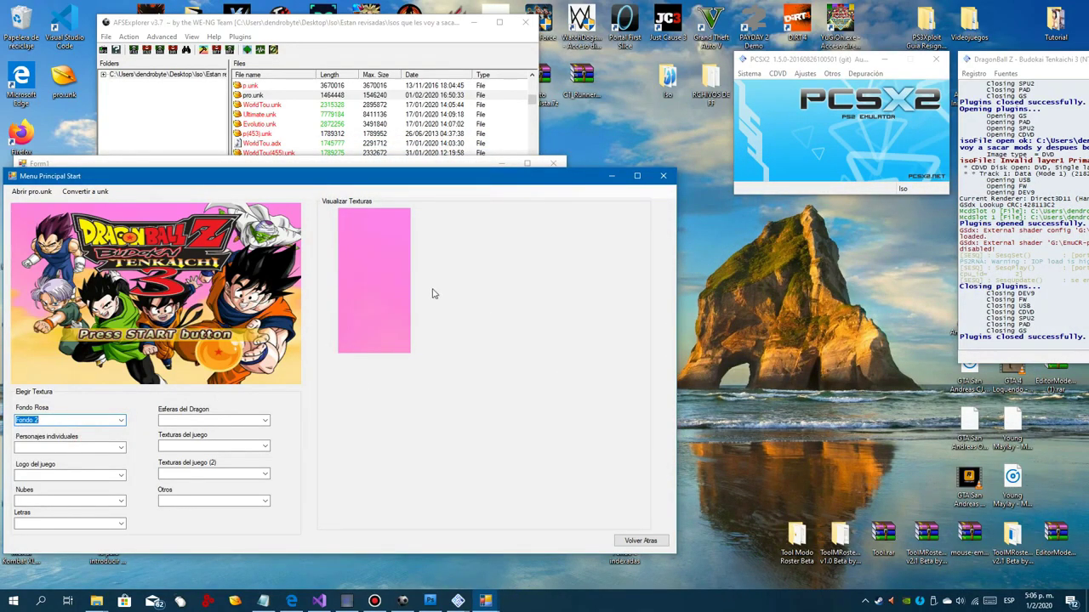
click(329, 172)
click(814, 258)
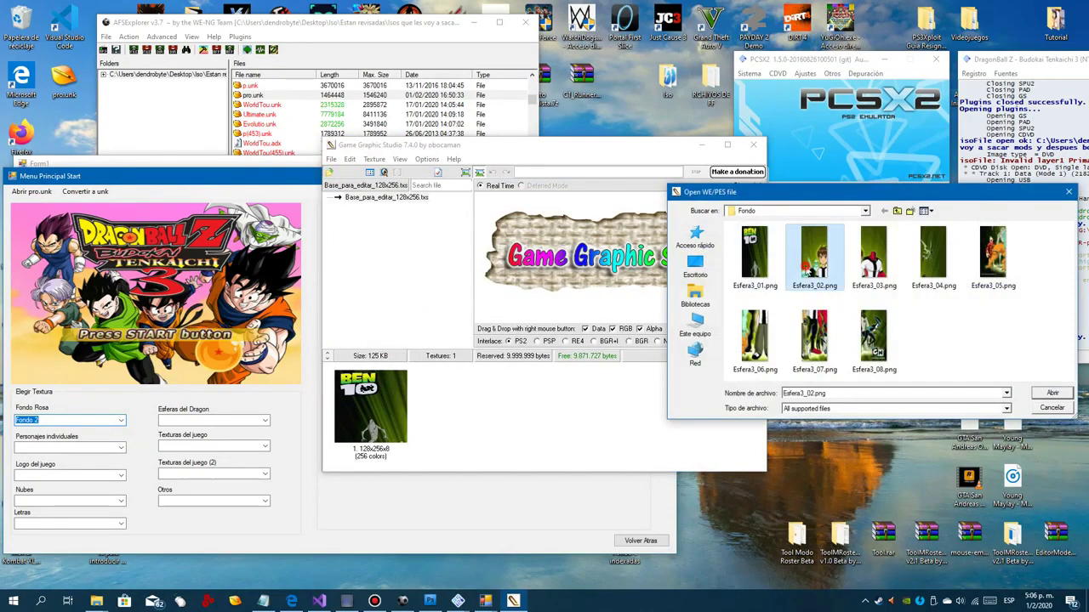
click(1045, 393)
drag(570, 276, 371, 406)
click(753, 144)
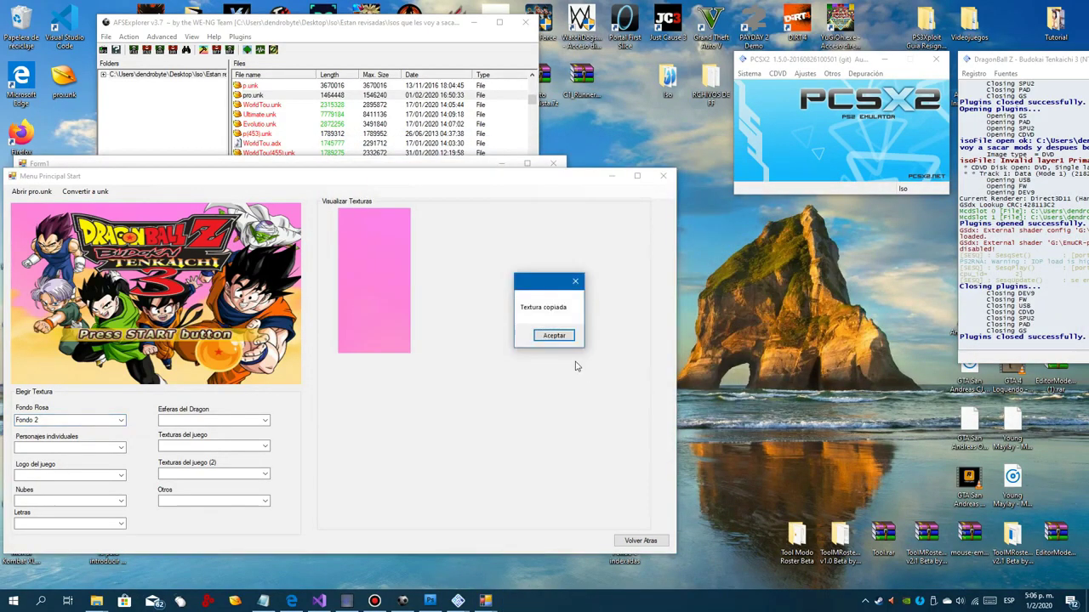
click(554, 336)
Replace the Fondo 3 texture with Esfera3_03.png in Game Graphic Studio and copy it back to the tool.
click(120, 420)
click(90, 441)
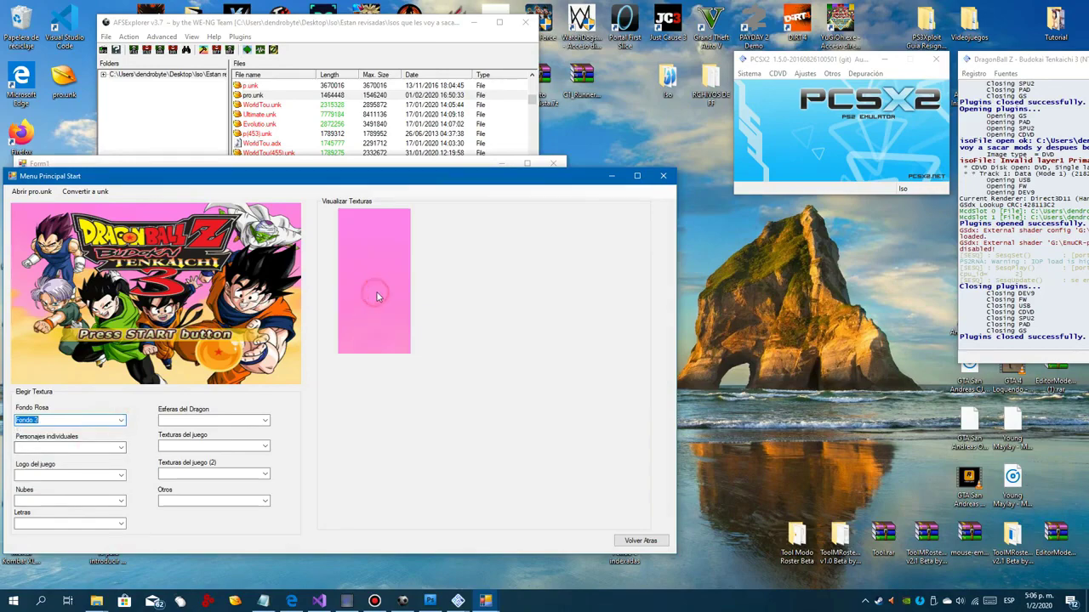
click(330, 172)
click(874, 255)
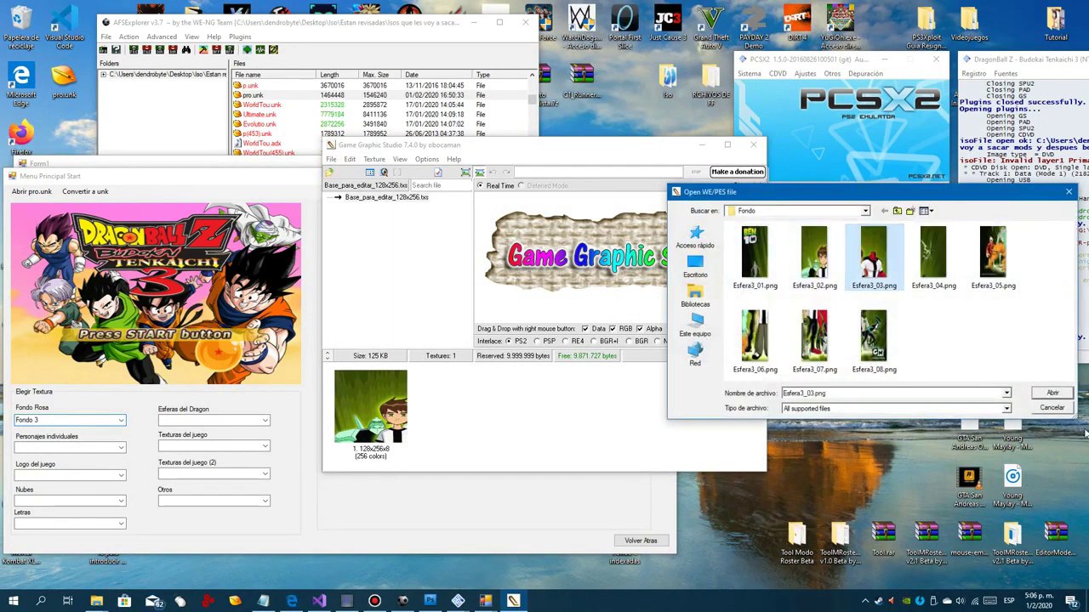
click(1052, 393)
drag(625, 255, 370, 408)
click(752, 145)
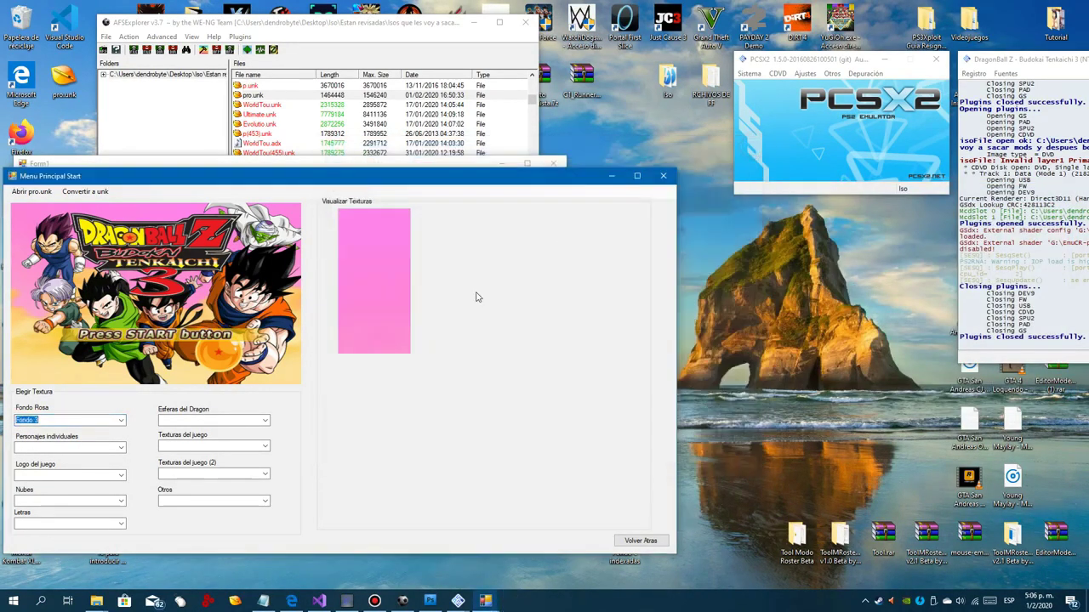
click(552, 335)
Replace the Fondo 4 texture with Esfera3_04.png in Game Graphic Studio and copy it back to the tool.
click(120, 420)
click(91, 459)
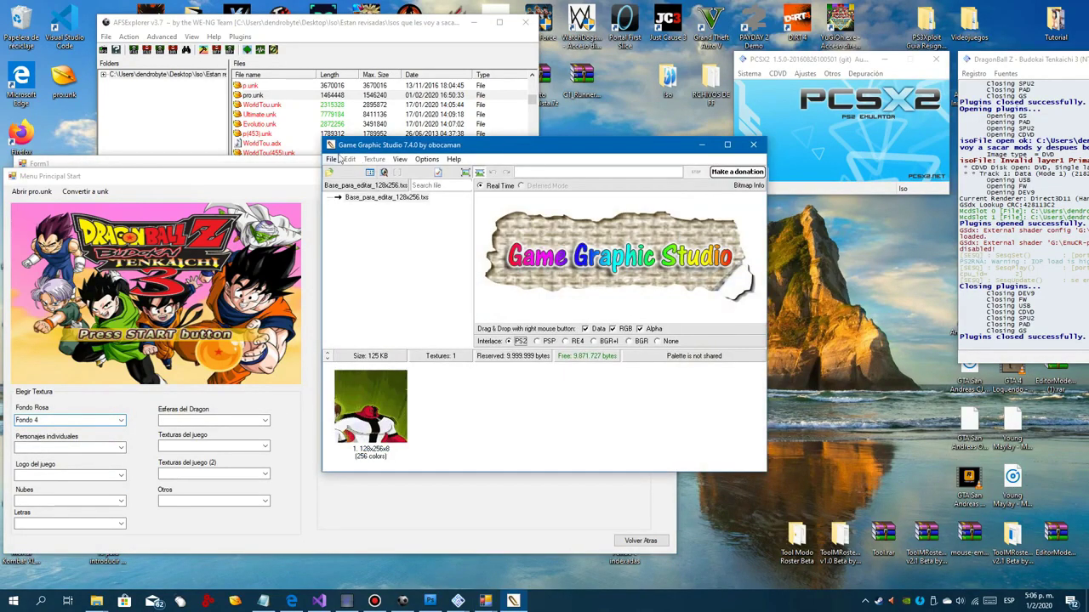
click(329, 172)
double_click(932, 252)
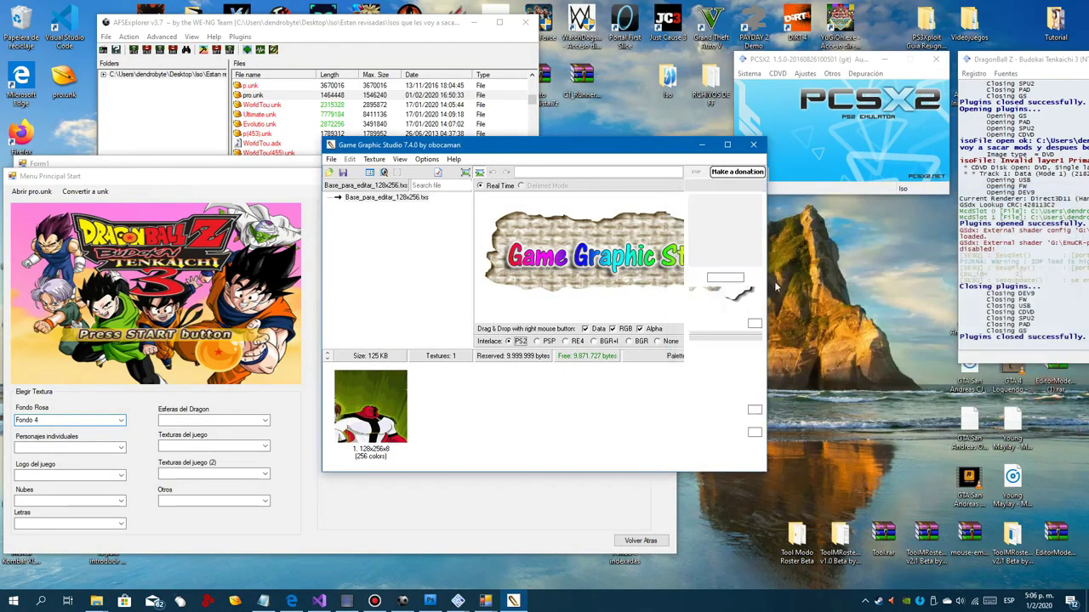
click(753, 145)
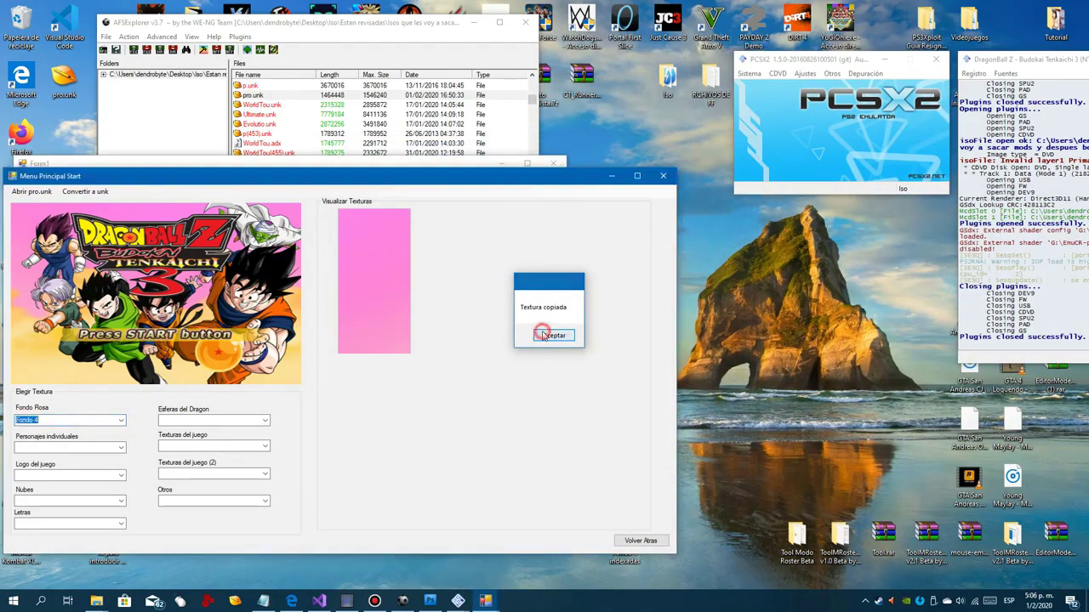
click(551, 333)
Replace the Fondo 5 texture with Esfera3_05.png in Game Graphic Studio and copy it back to the tool.
click(119, 420)
click(95, 460)
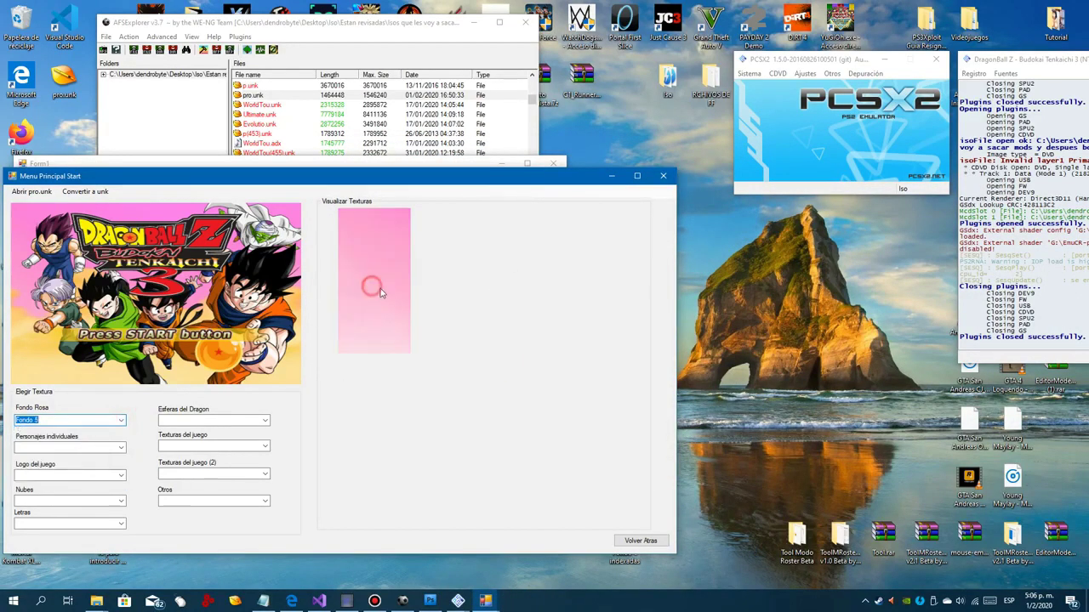
click(332, 173)
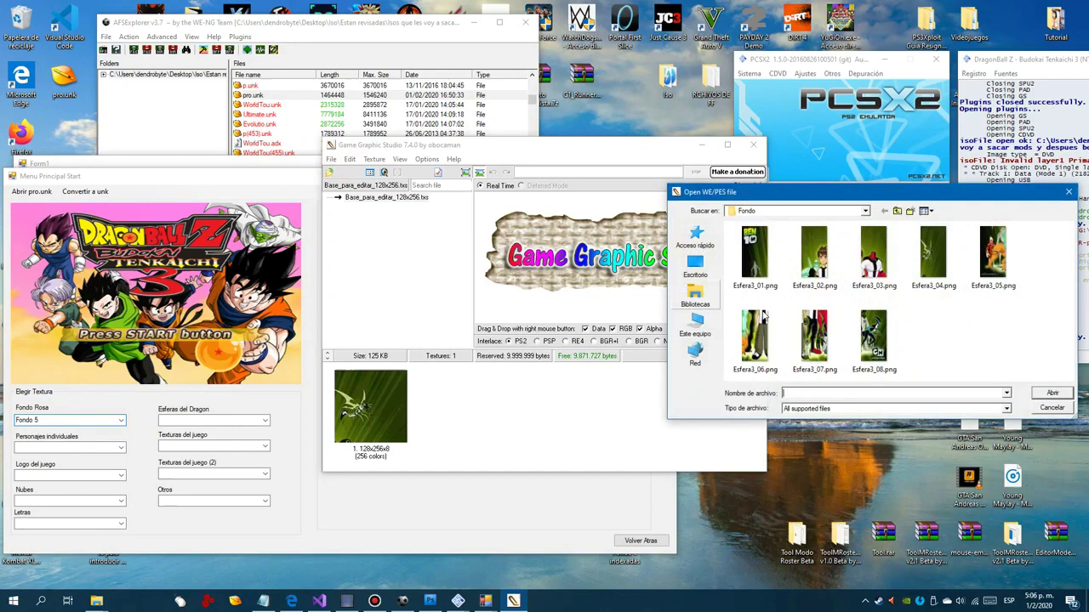
double_click(991, 252)
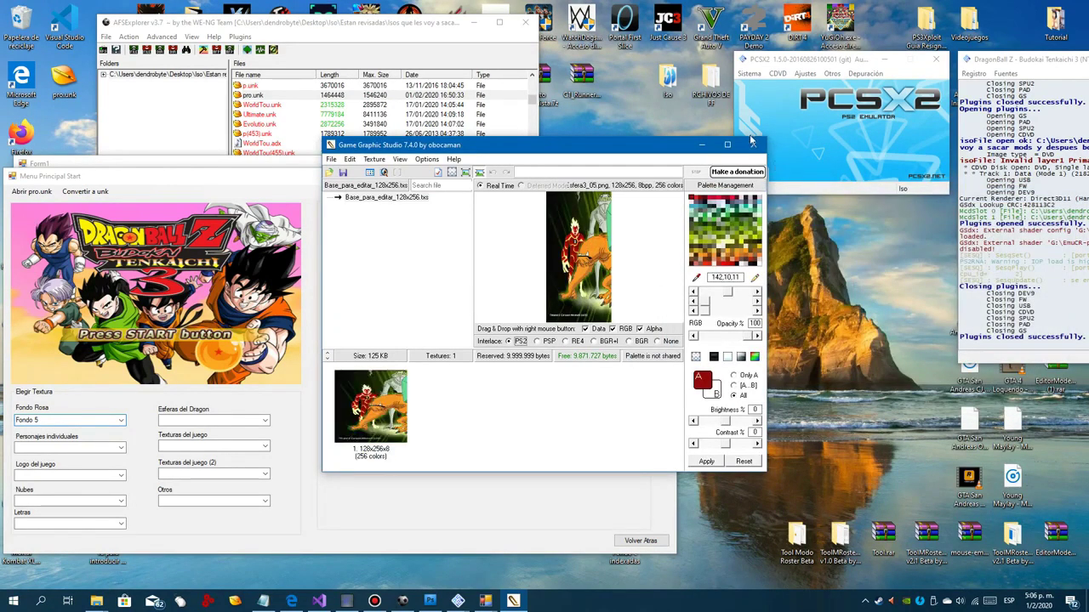
click(554, 336)
Replace the Fondo 6 texture with Esfera3_06.png in Game Graphic Studio and copy it back to the tool.
click(121, 420)
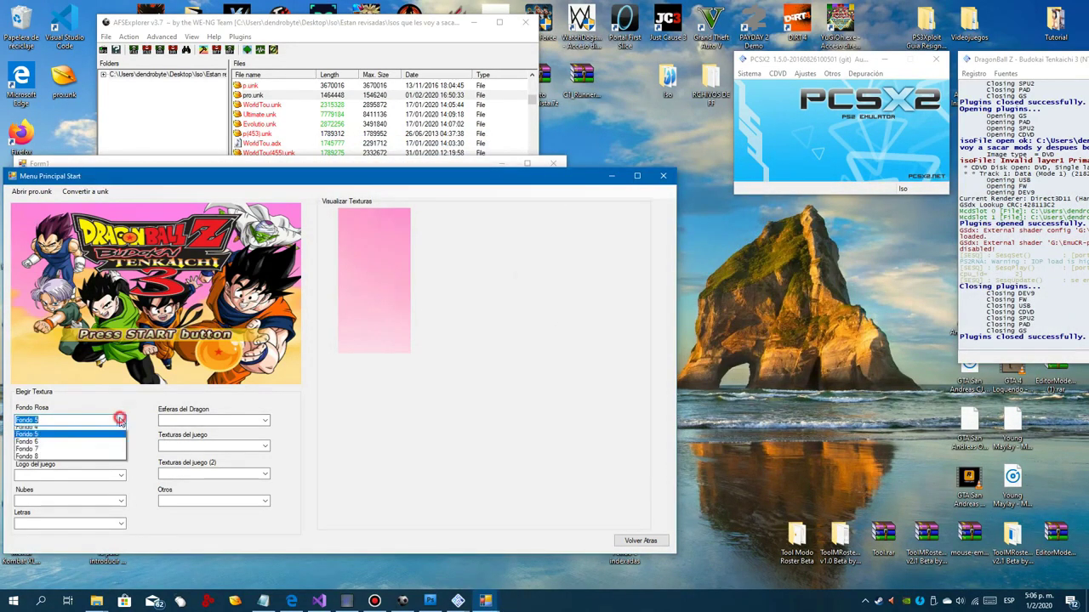
click(100, 470)
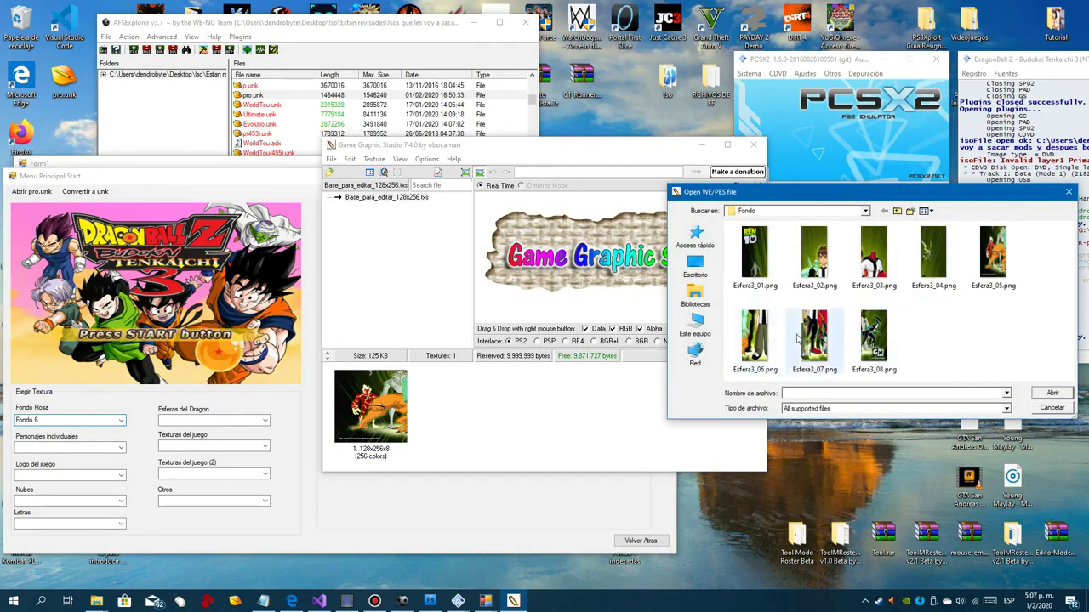
click(755, 342)
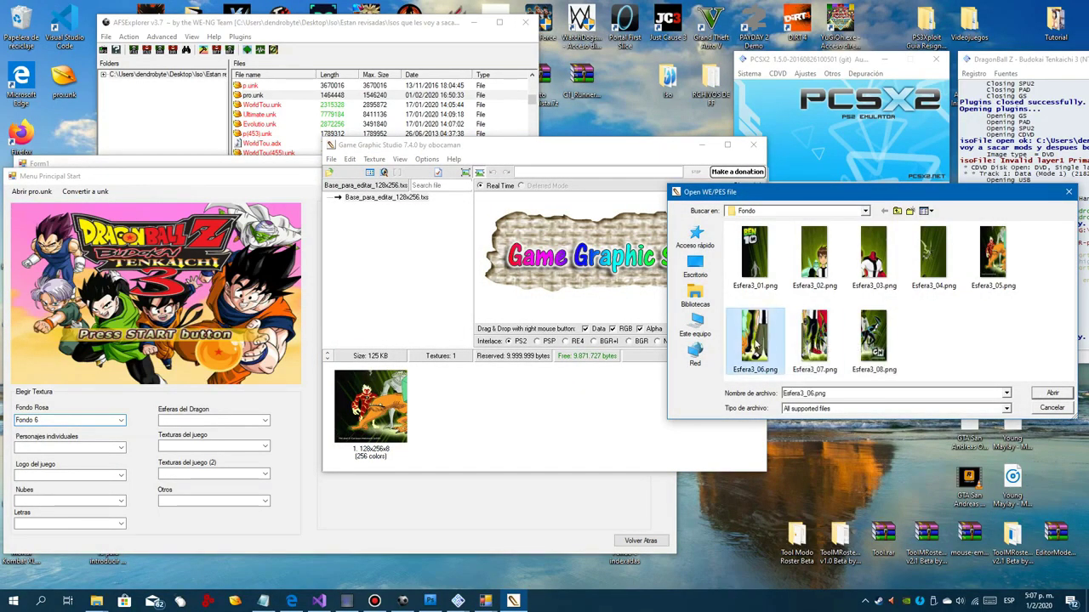
click(1051, 394)
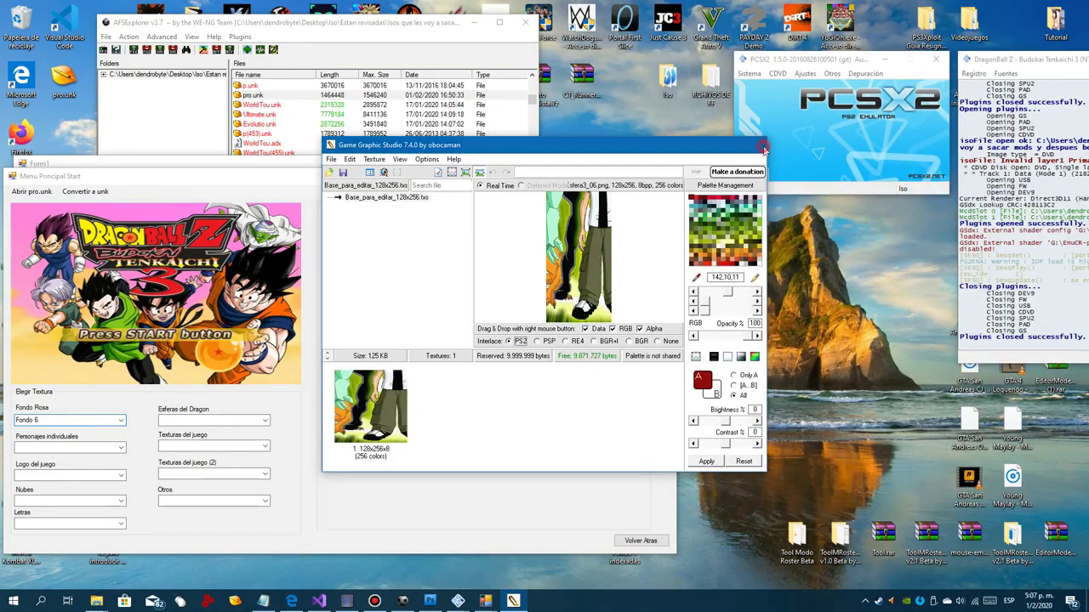
click(553, 340)
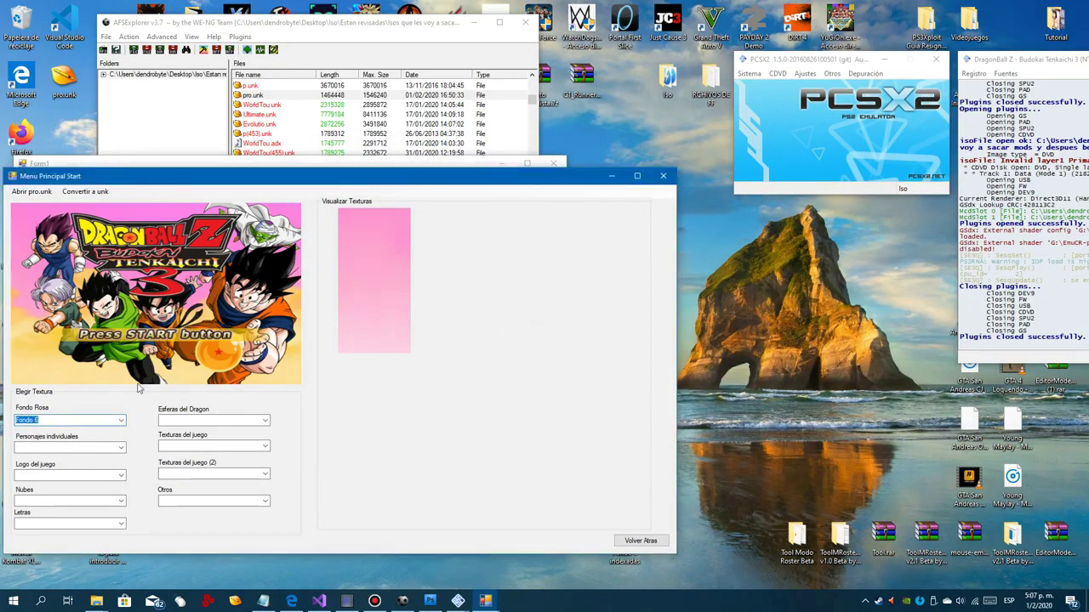
Replace the Fondo 7 texture with Esfera3_07.png in Game Graphic Studio and copy it back to the tool.
click(122, 421)
click(95, 472)
click(814, 339)
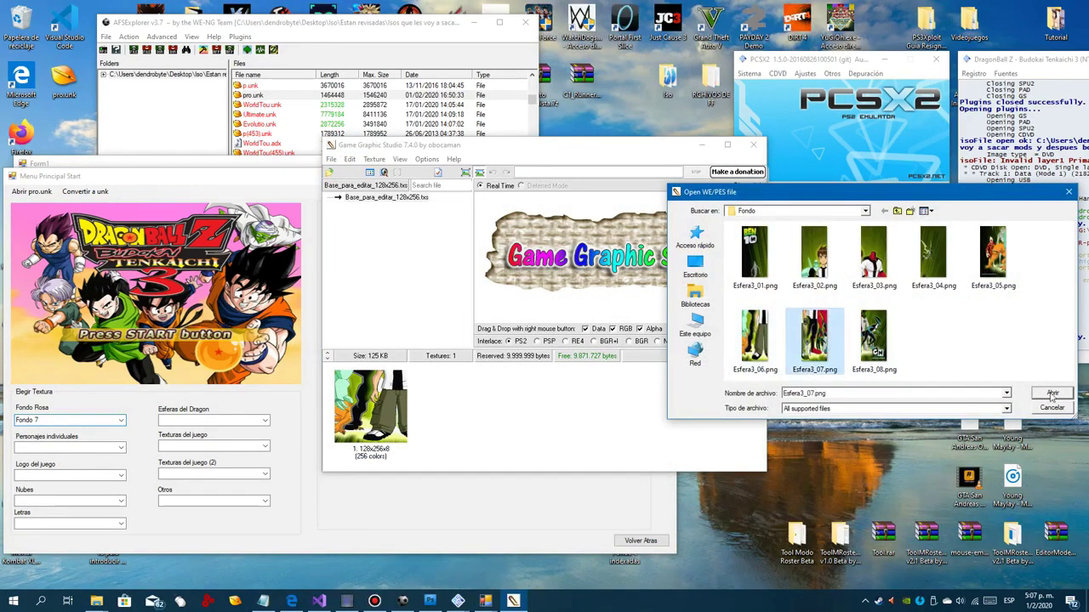
click(1052, 394)
click(752, 145)
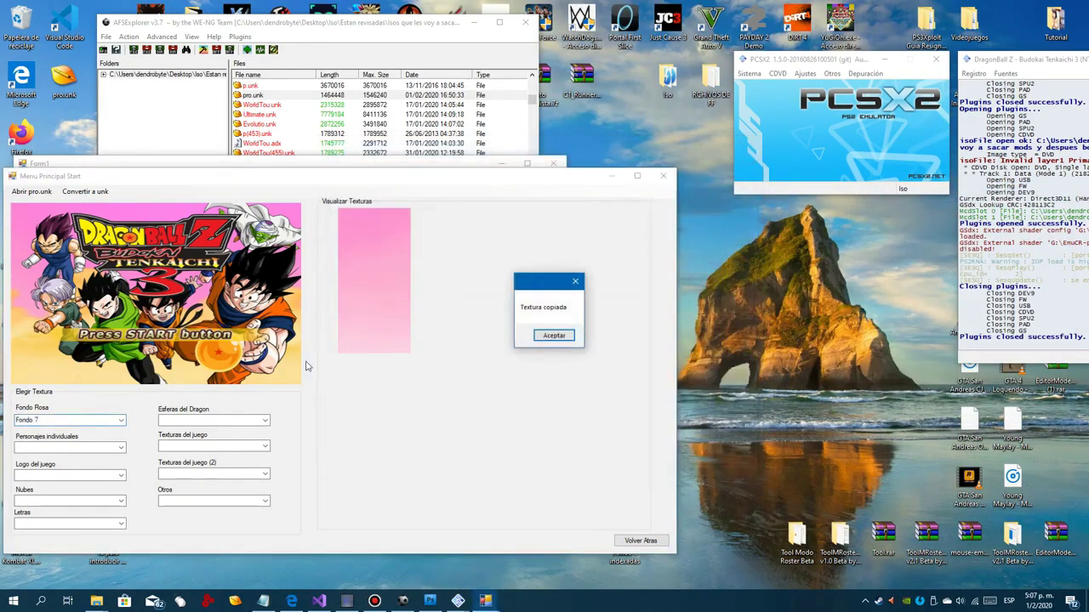
click(544, 335)
Replace the Fondo 8 texture with Esfera3_08.png in Game Graphic Studio and copy it back to the tool.
click(122, 420)
click(81, 482)
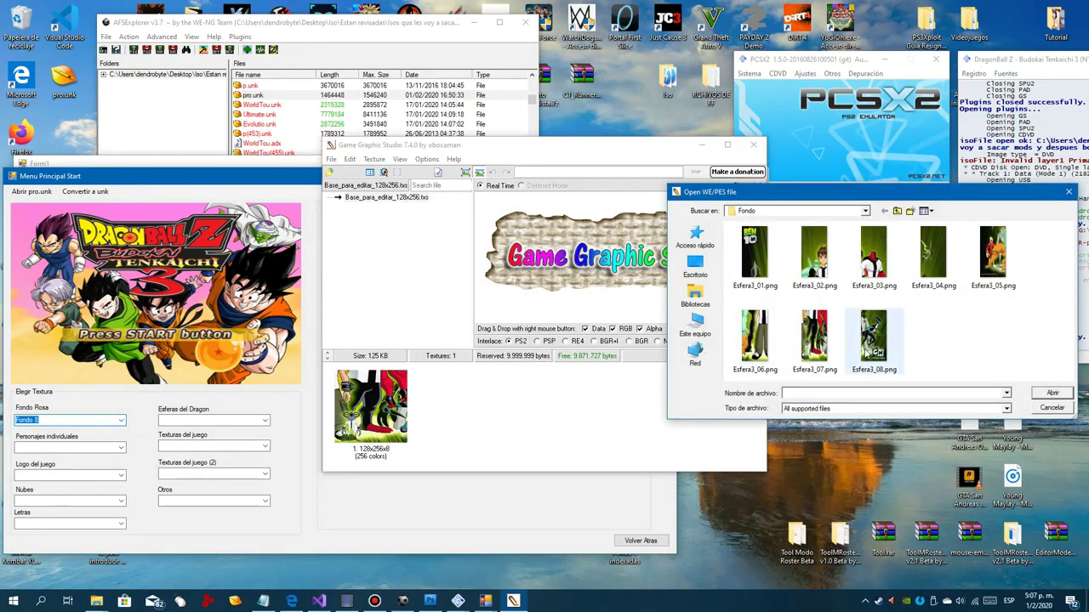
click(874, 340)
click(1063, 395)
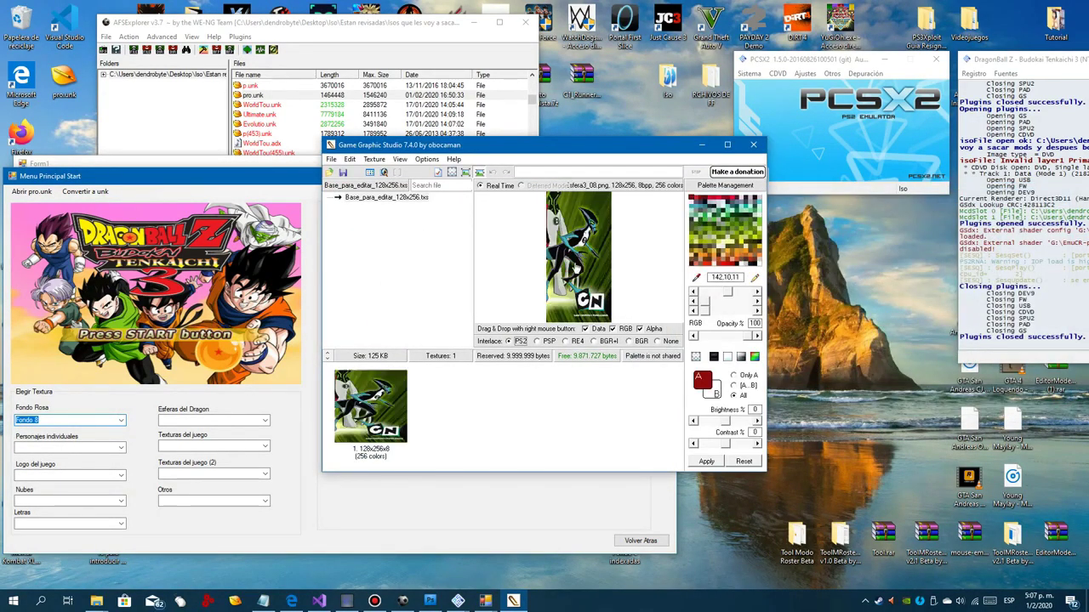
click(752, 145)
click(554, 336)
Open the Vegeta character texture for editing and load Vegeta1.png from the Fondo e indexadas folder into Game Graphic Studio.
click(121, 447)
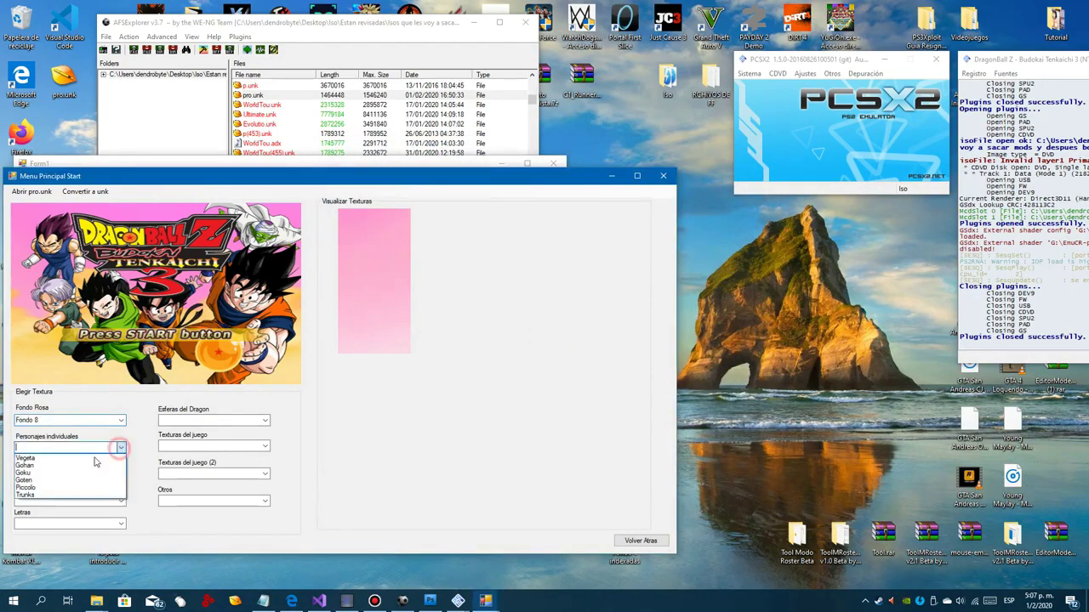
click(66, 461)
click(362, 285)
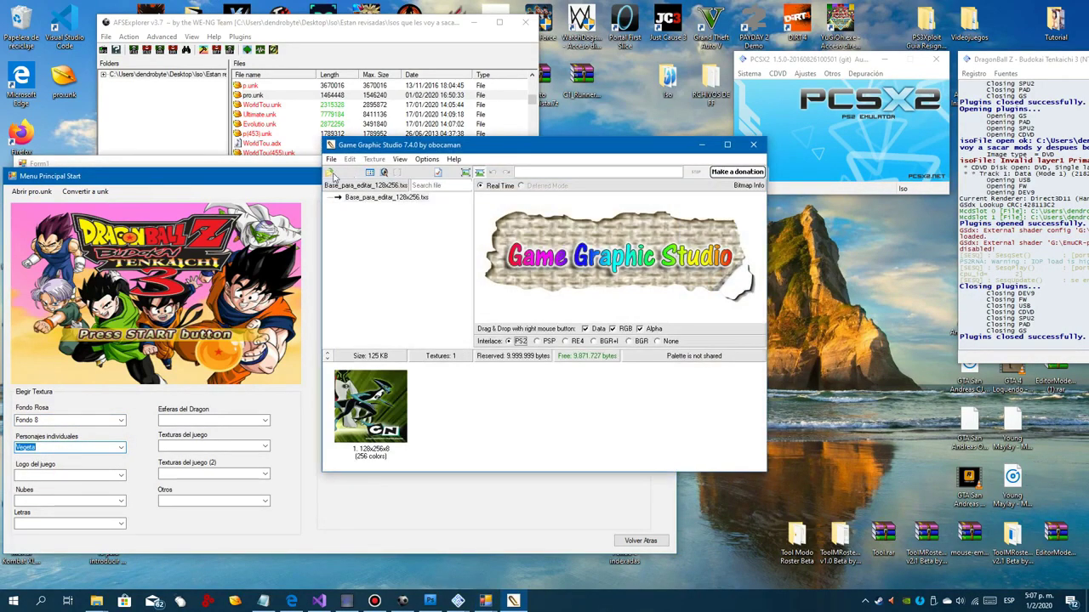
click(865, 211)
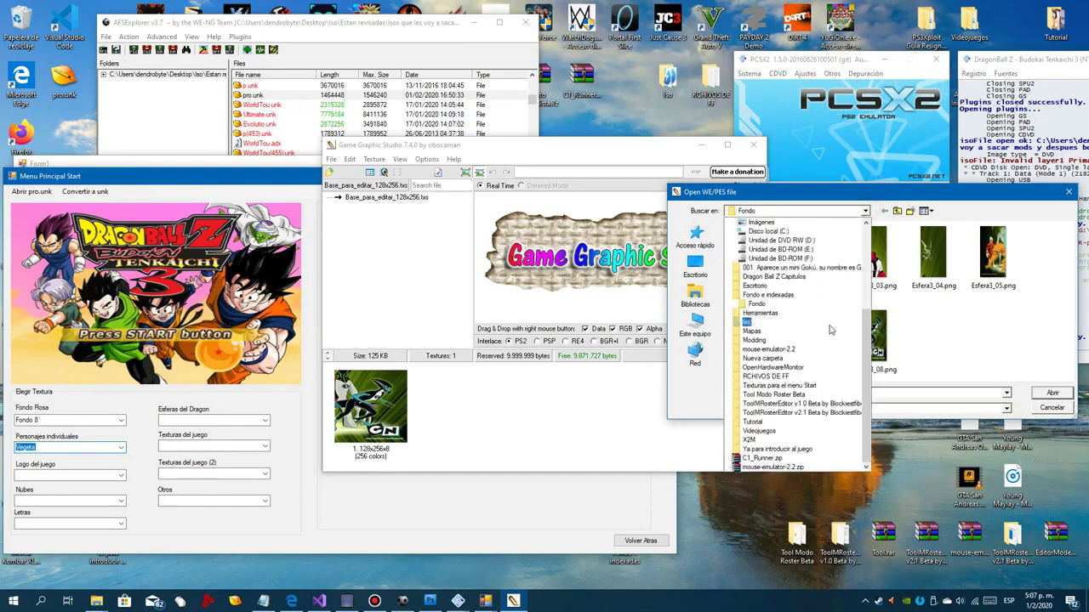
click(773, 296)
scroll(818, 328, down, 2)
click(817, 330)
click(872, 344)
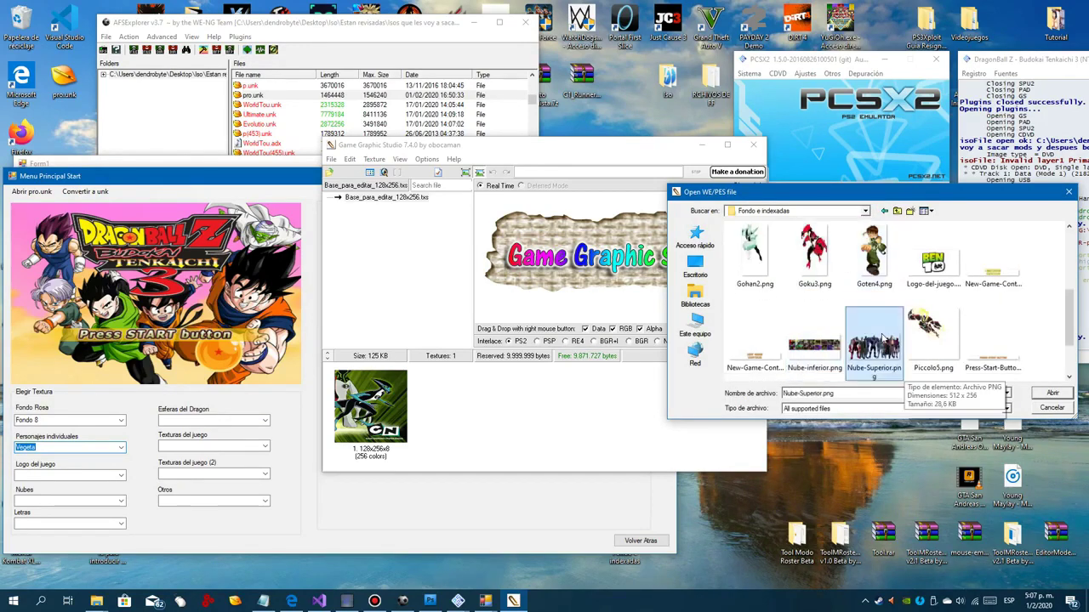
key(Left)
key(Up)
scroll(883, 337, down, 2)
click(816, 340)
click(1052, 393)
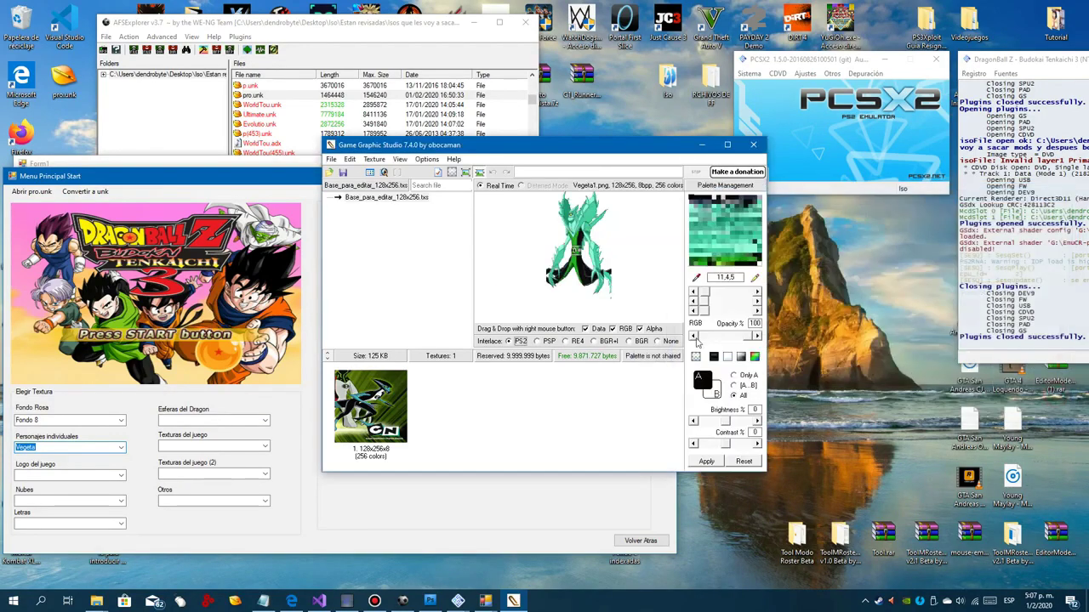
Apply the loaded Vegeta1.png image to the base texture and copy it back to the tool.
click(371, 161)
click(585, 231)
click(753, 148)
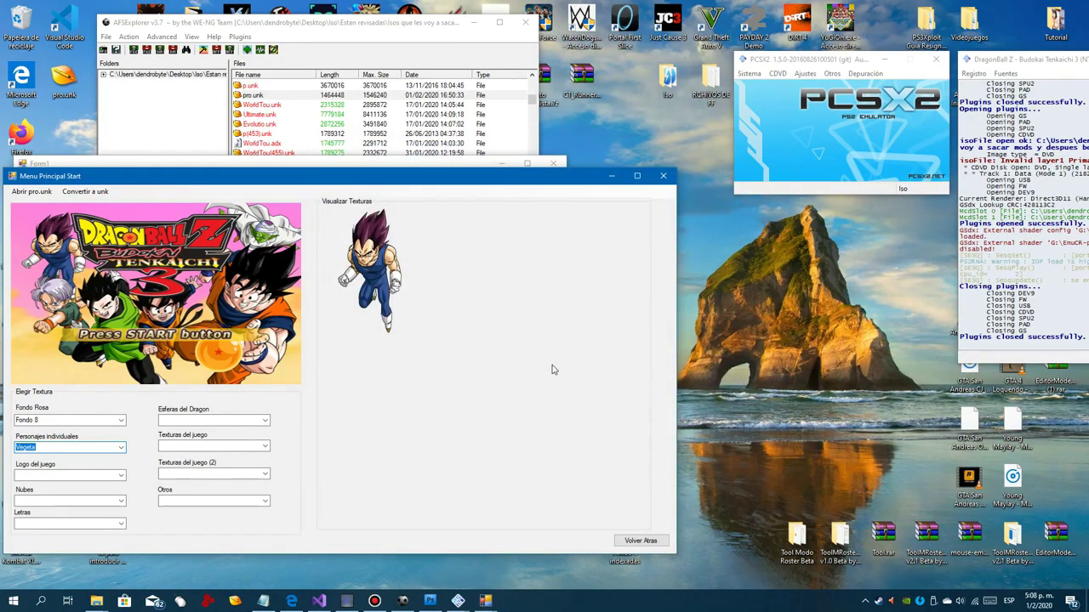
click(553, 366)
Replace the Gohan character texture with Gohan2.png in Game Graphic Studio and copy it back to the tool.
click(119, 449)
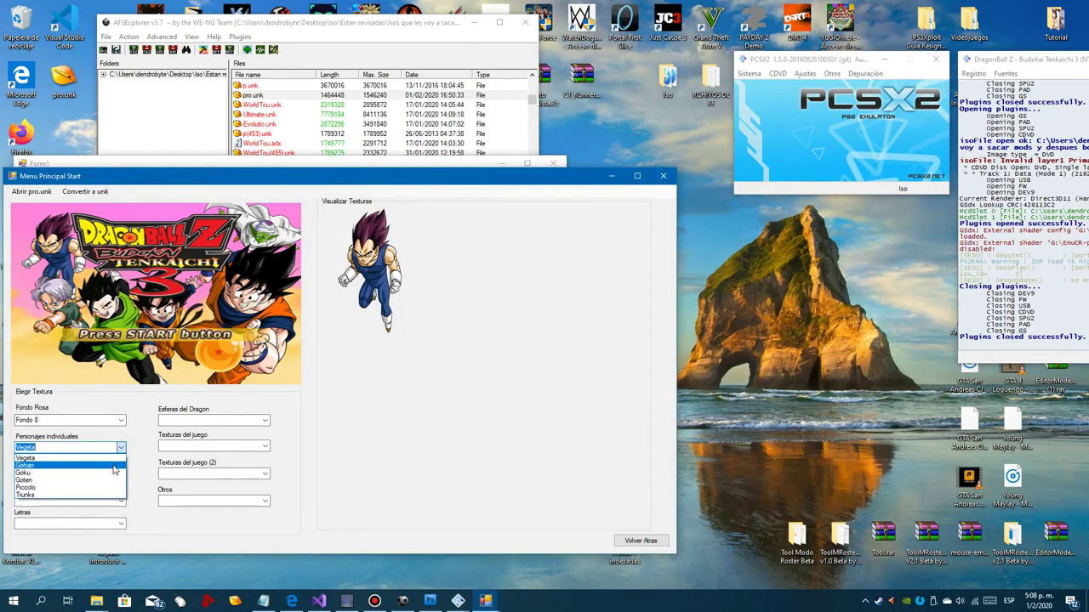
click(113, 470)
click(384, 320)
click(328, 173)
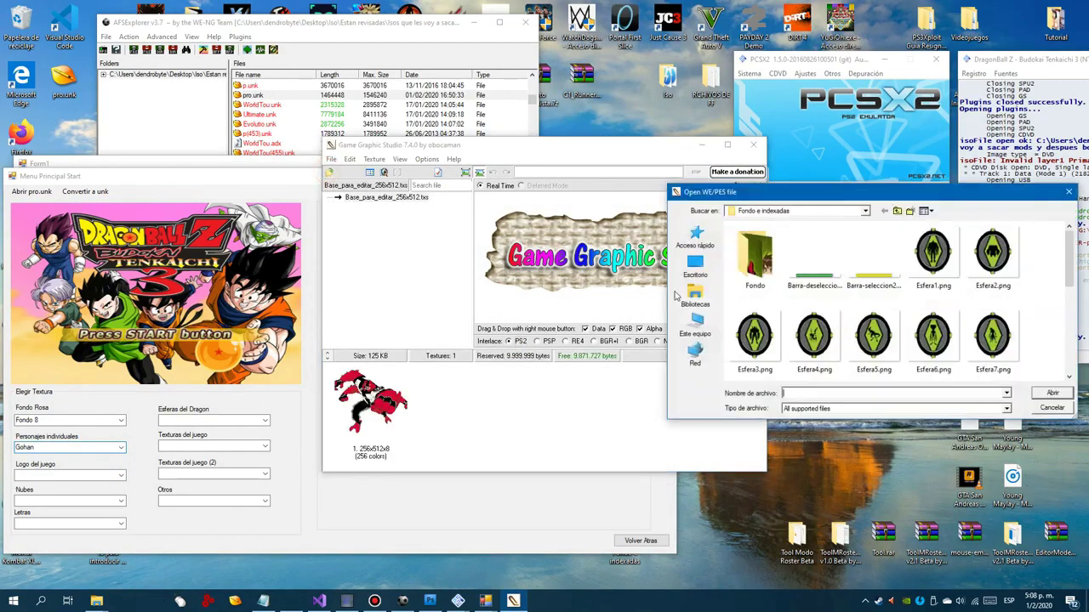
click(1052, 393)
click(753, 145)
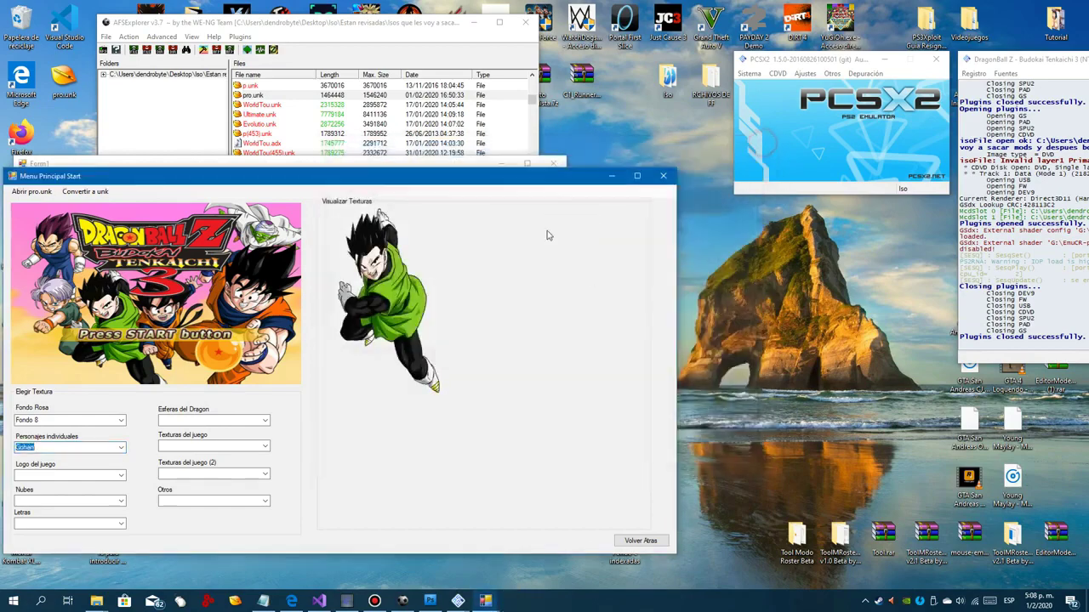
click(554, 338)
Replace the Goku character texture with Goku3.png in Game Graphic Studio and copy it back to the tool.
click(121, 447)
click(94, 467)
click(350, 335)
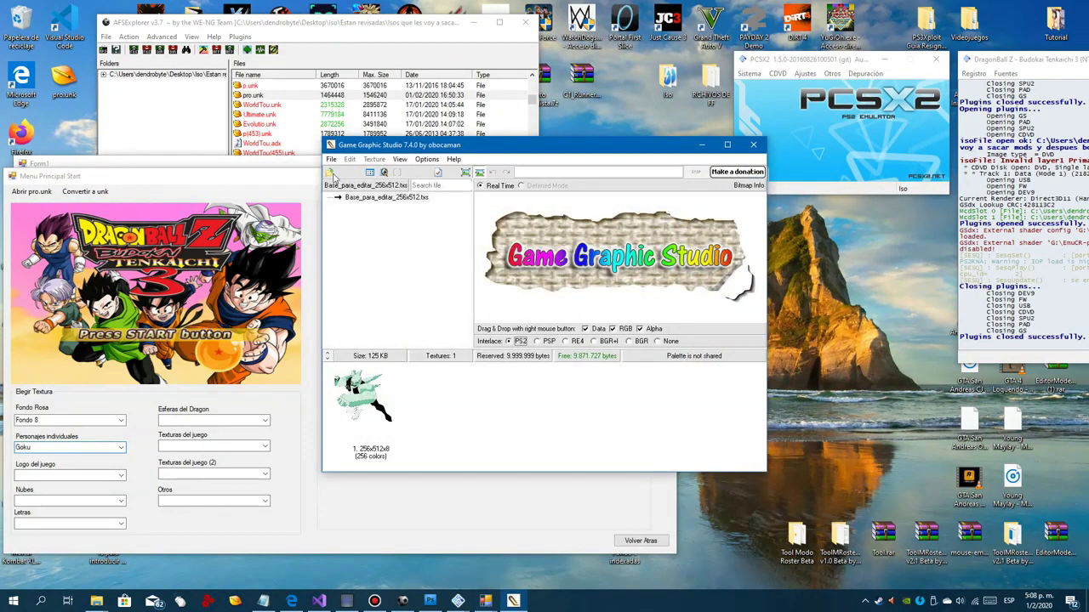
click(329, 172)
click(818, 337)
scroll(822, 339, down, 1)
click(814, 261)
click(1051, 393)
drag(586, 282, 385, 395)
click(753, 144)
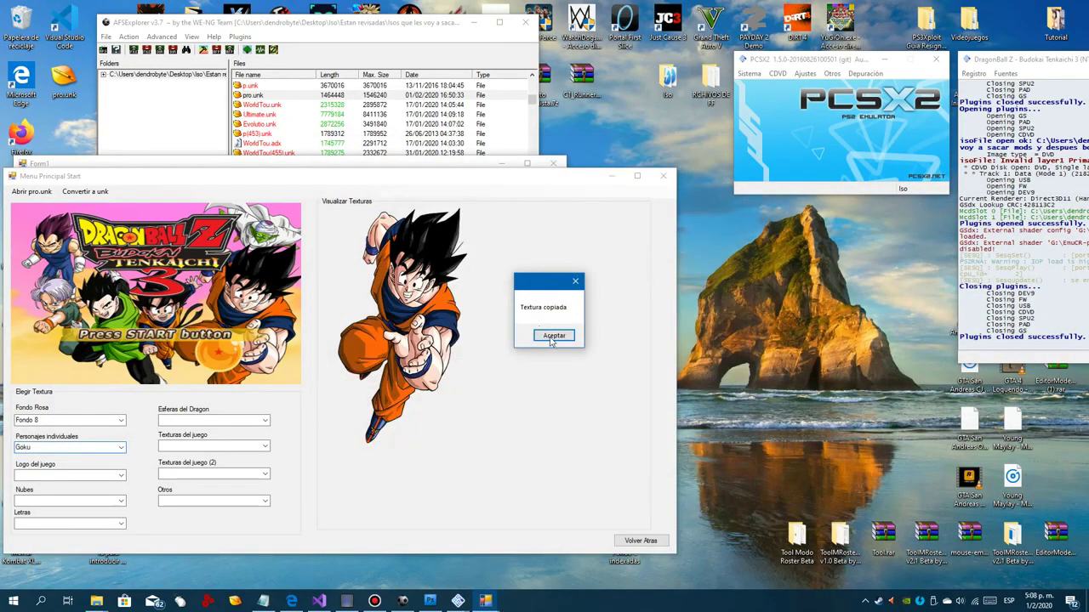
click(554, 337)
Replace the Goten character texture with Goten4.png in Game Graphic Studio and copy it back to the tool.
click(121, 447)
click(102, 480)
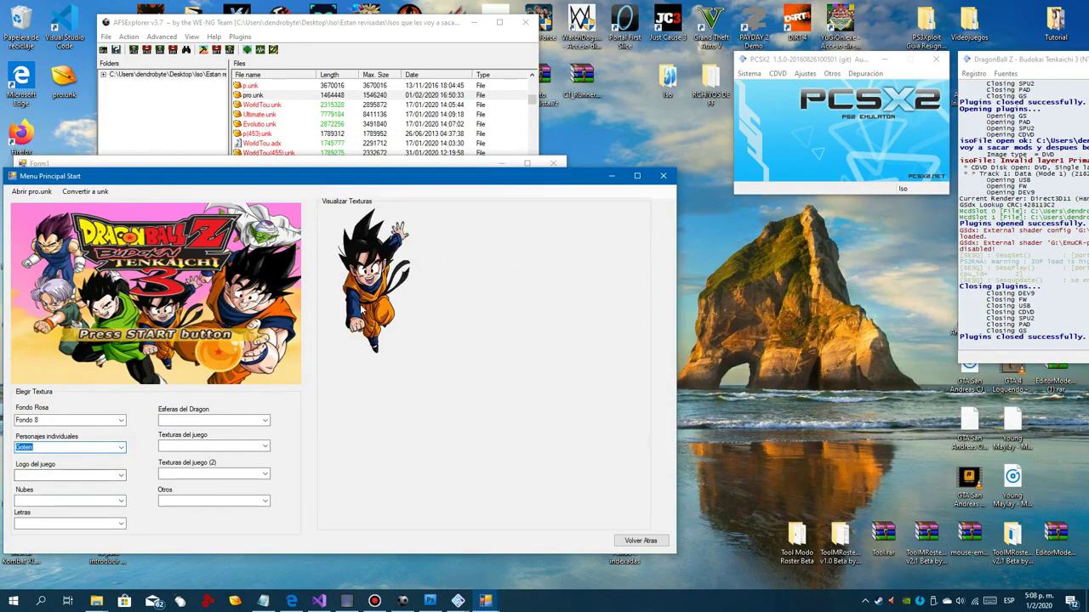
click(457, 308)
click(329, 173)
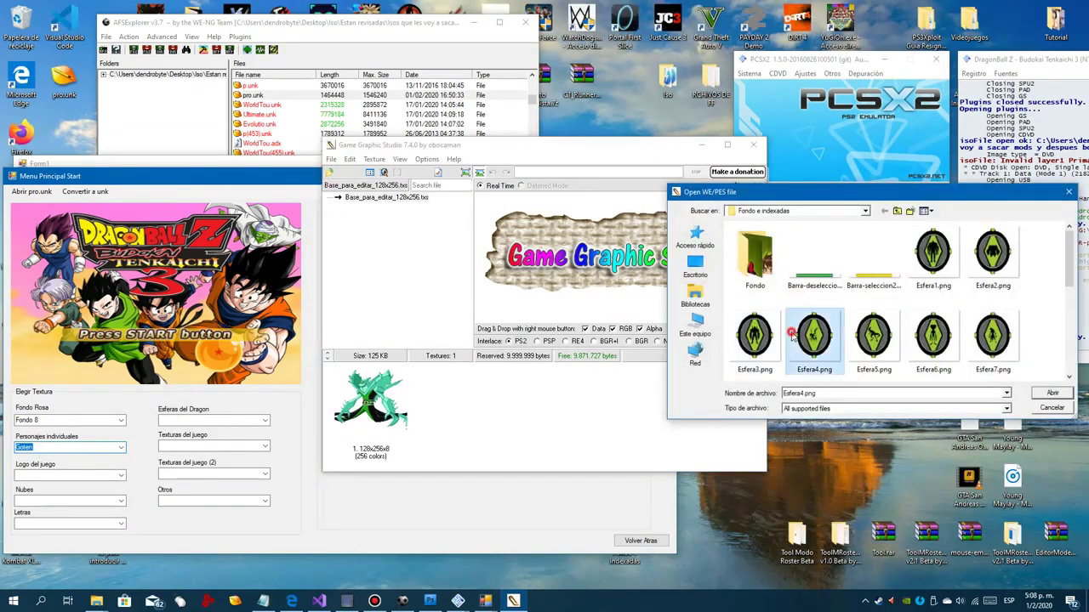
scroll(850, 332, down, 5)
click(814, 345)
key(Left)
key(Up)
key(Up)
key(Right)
key(Right)
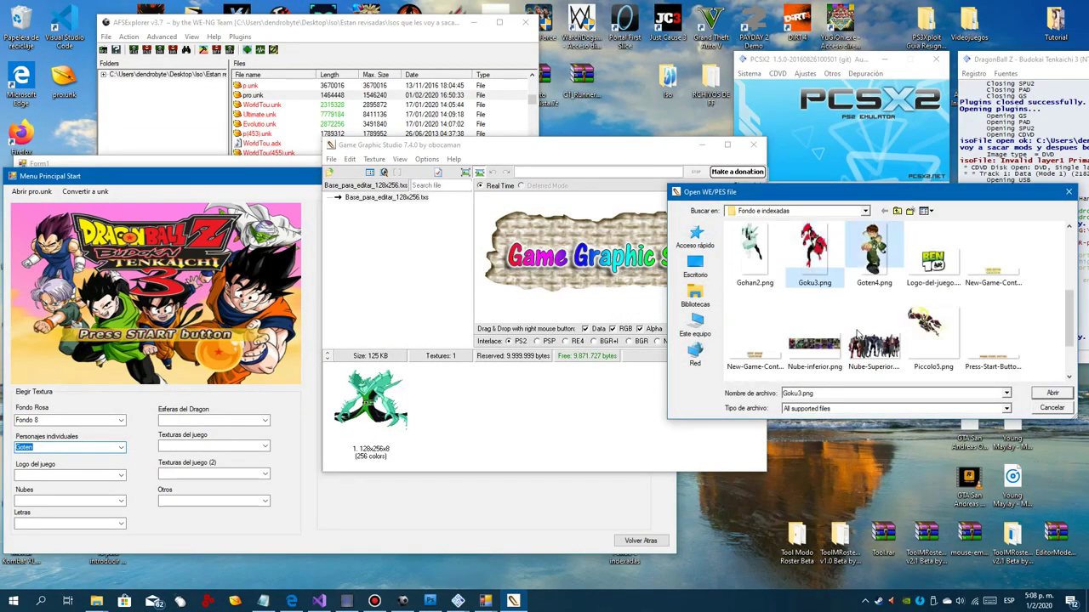
click(1047, 395)
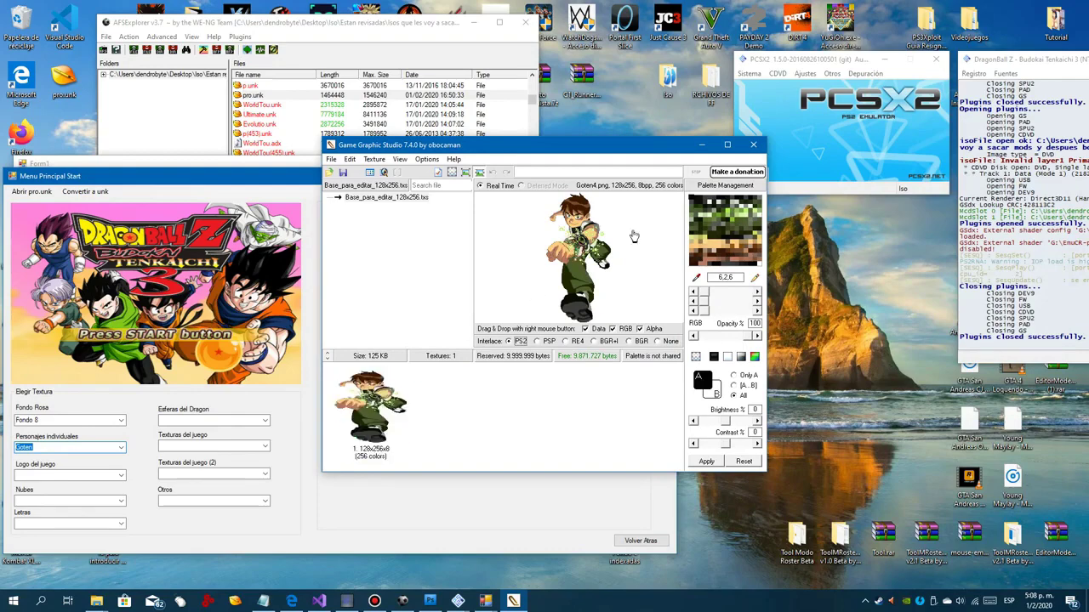
click(753, 145)
key(Return)
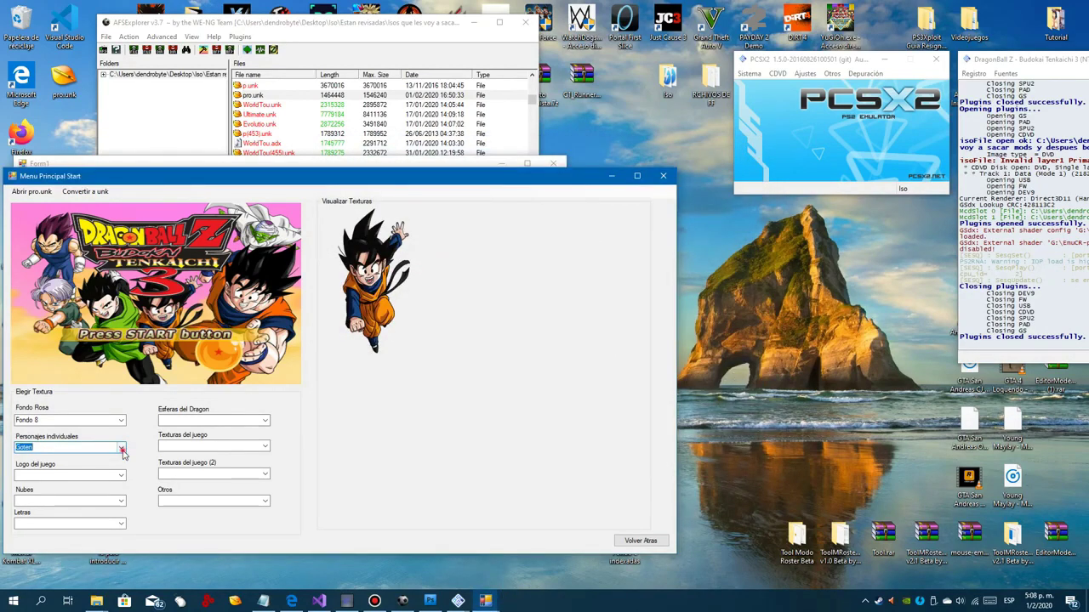
Replace the Piccolo character texture with Piccolo5.png in Game Graphic Studio and copy it back to the tool.
click(123, 450)
click(77, 489)
click(396, 239)
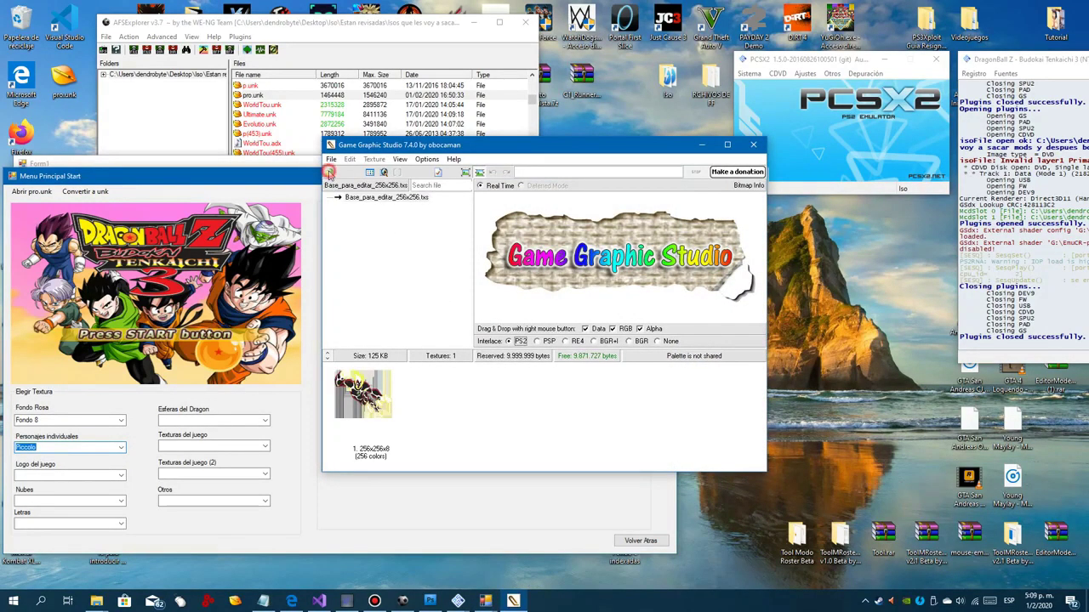
click(329, 173)
scroll(876, 280, down, 5)
click(931, 251)
click(1047, 395)
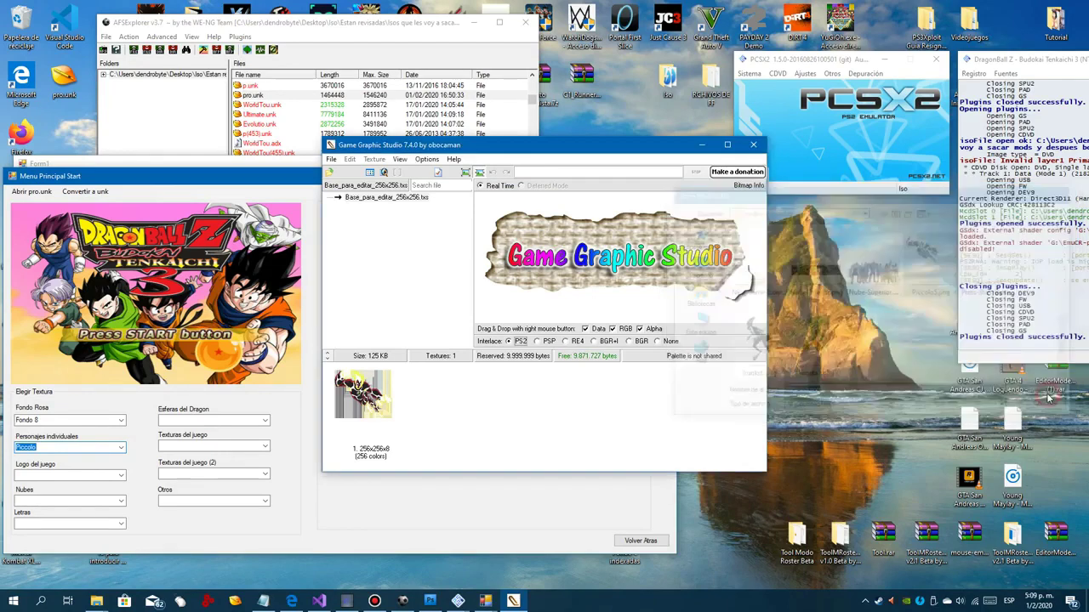
drag(575, 239, 367, 396)
click(753, 145)
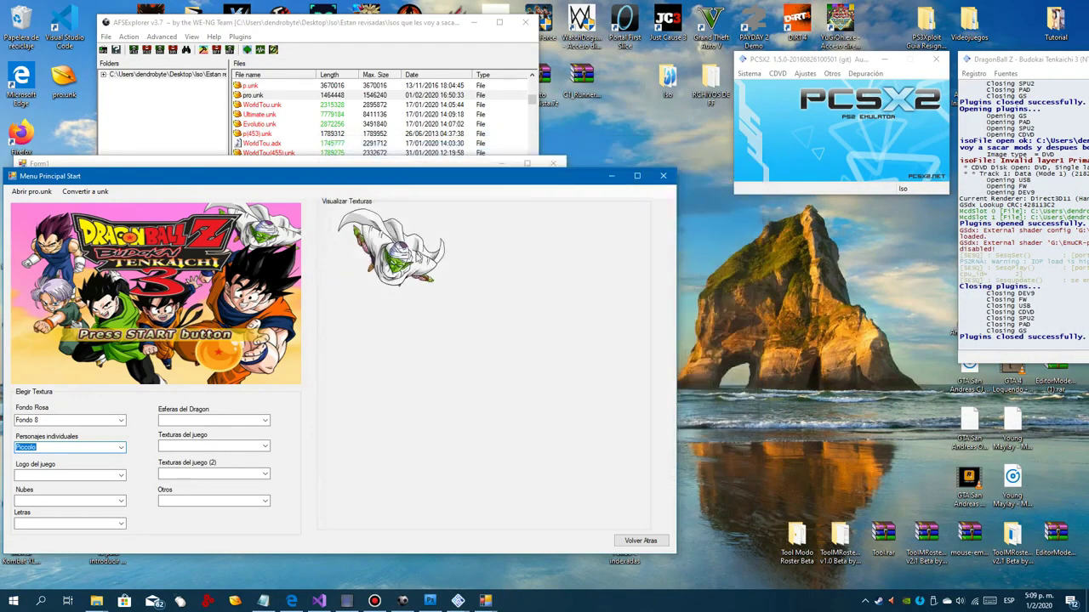
click(549, 335)
Replace the Trunks character texture with Trunks6.png in Game Graphic Studio and copy it back to the tool.
click(122, 448)
click(59, 493)
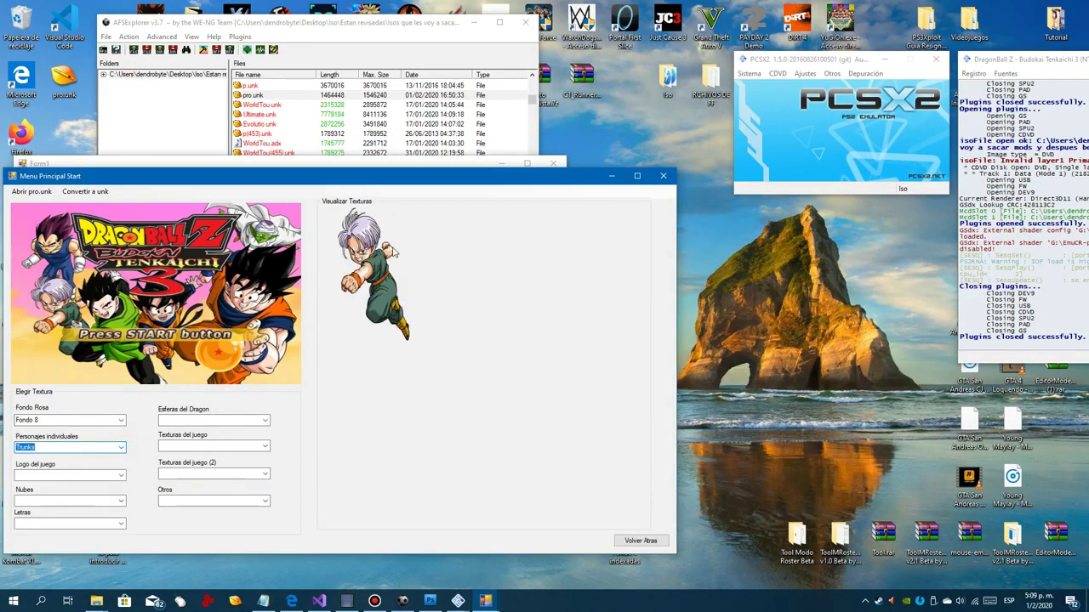
click(365, 252)
click(331, 172)
click(791, 342)
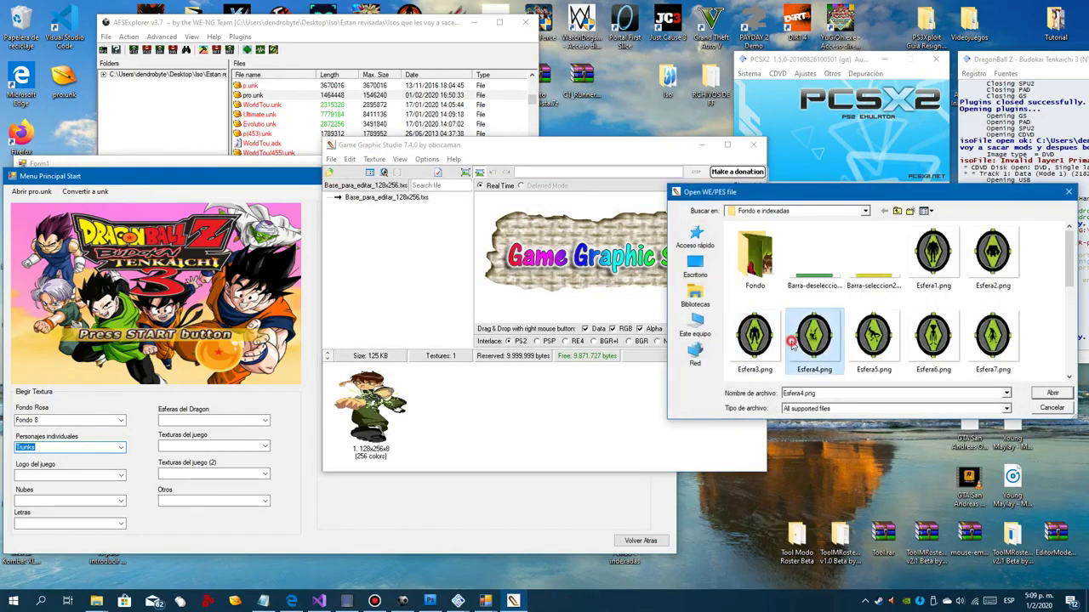
scroll(791, 341, down, 5)
click(755, 344)
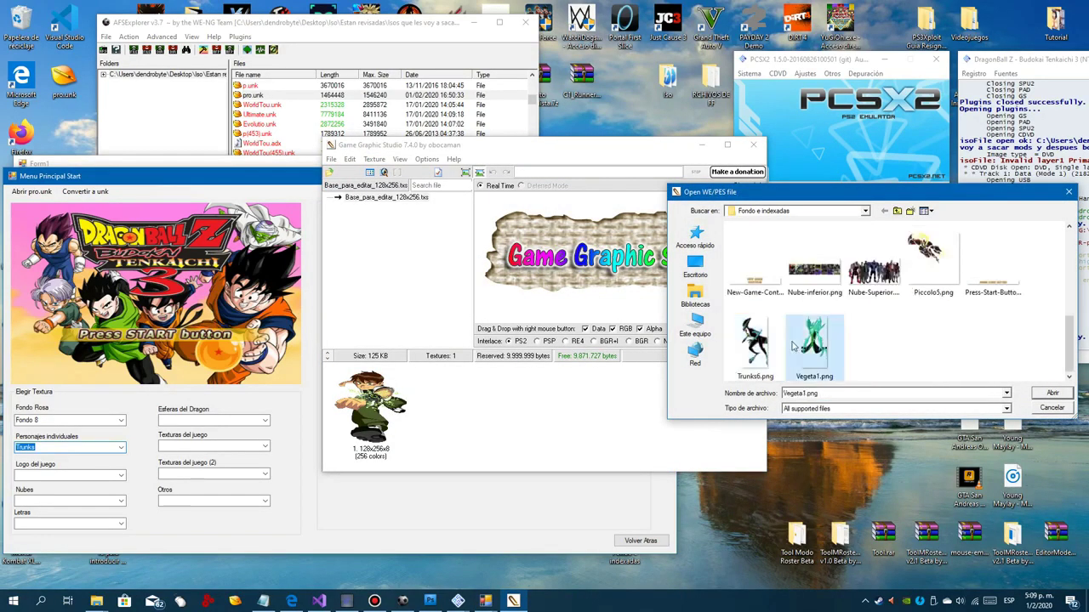
click(1052, 394)
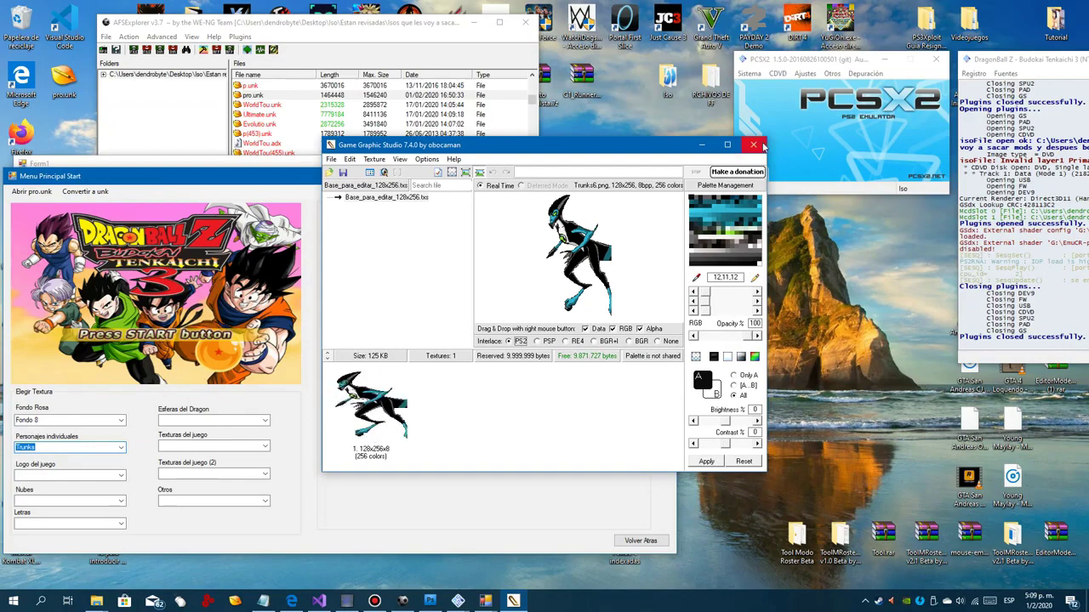
click(762, 145)
click(552, 330)
Replace the Dragon Ball Z Budokai Tenkaichi 3 logo texture with Logo-del-juego.png in Game Graphic Studio and copy it back to the tool.
click(120, 476)
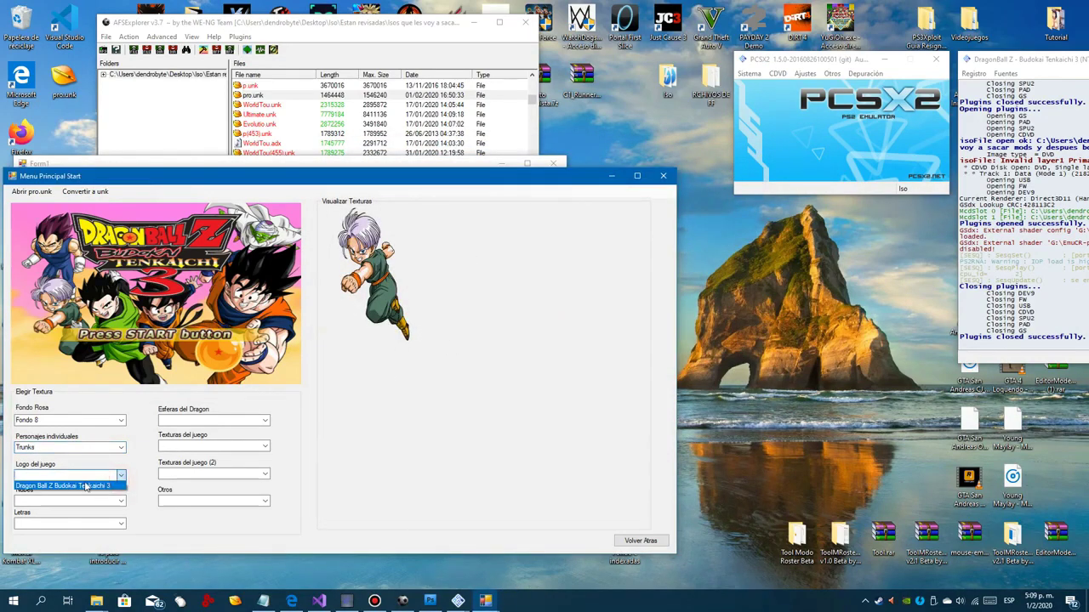
click(72, 485)
click(332, 173)
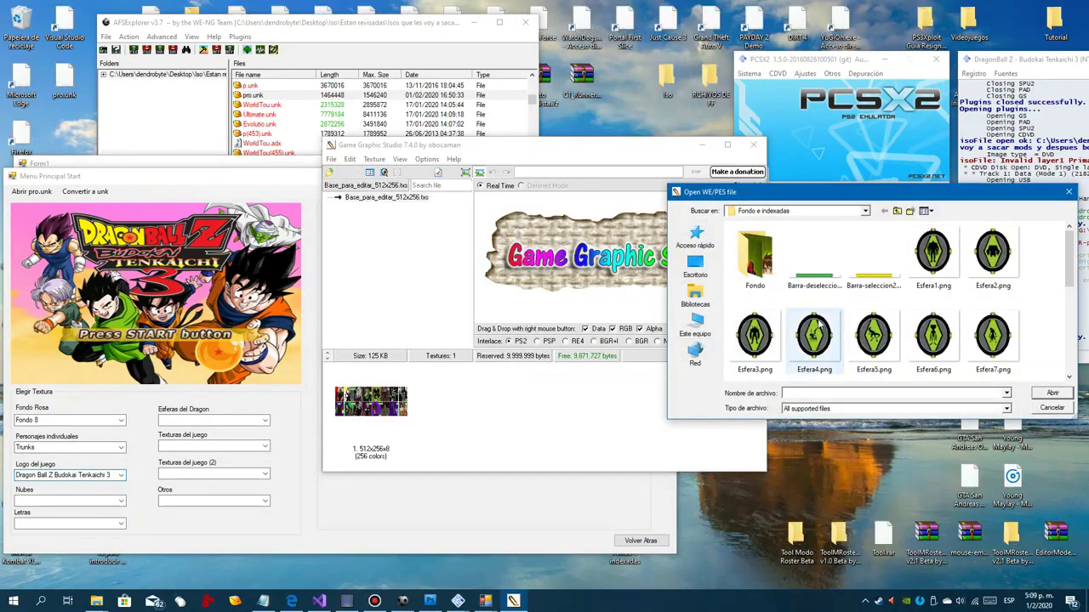
scroll(806, 340, down, 3)
click(808, 344)
click(933, 274)
click(1052, 393)
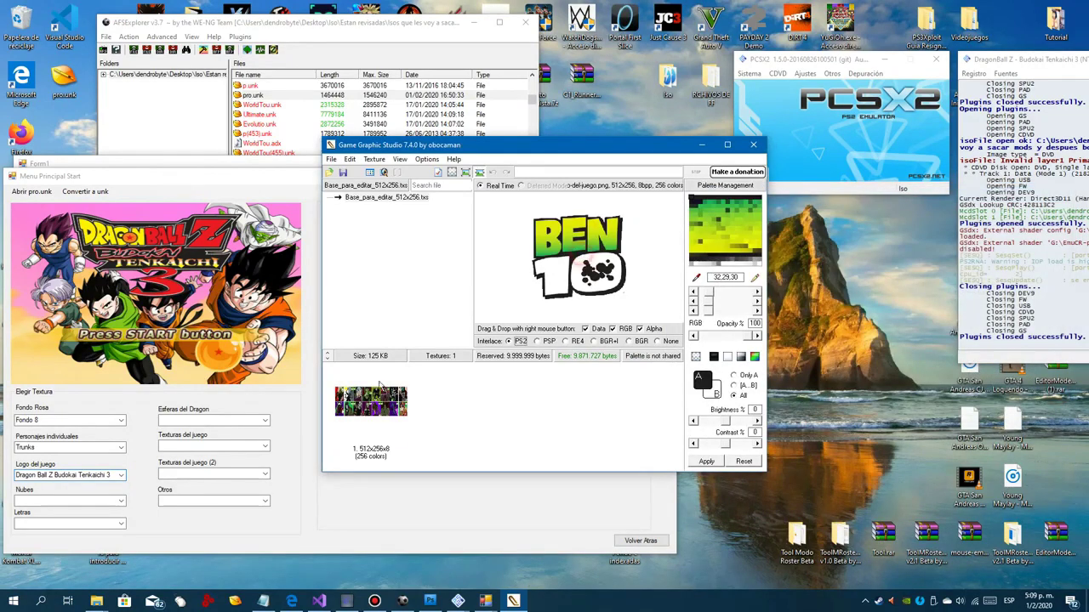
drag(379, 384, 406, 383)
click(752, 144)
click(554, 335)
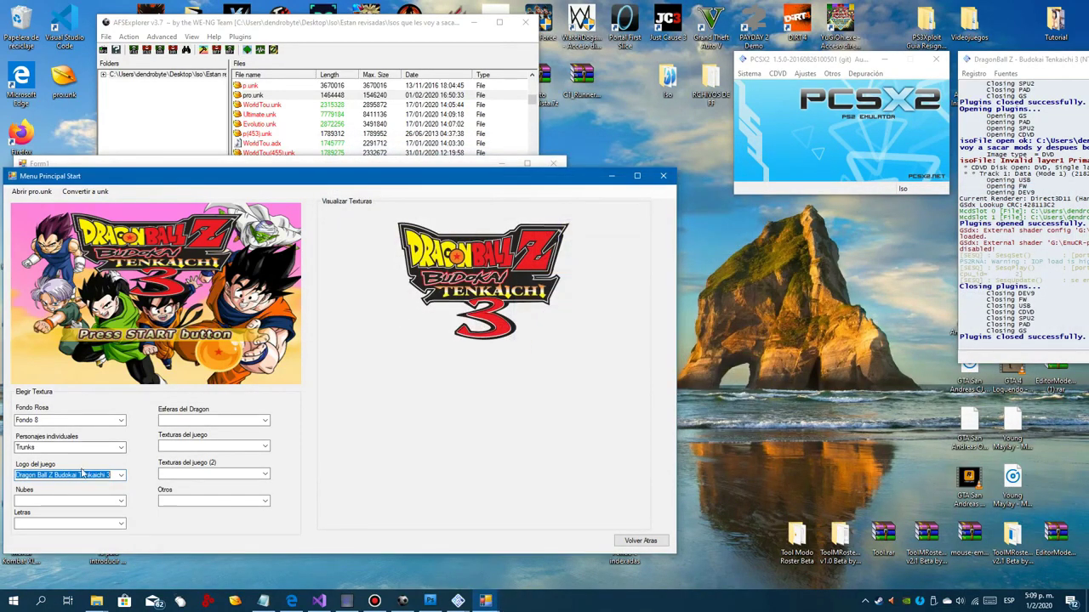
Replace the Nube Superior cloud texture with Nube-Superior.png in Game Graphic Studio and copy it back to the tool.
click(119, 500)
click(68, 511)
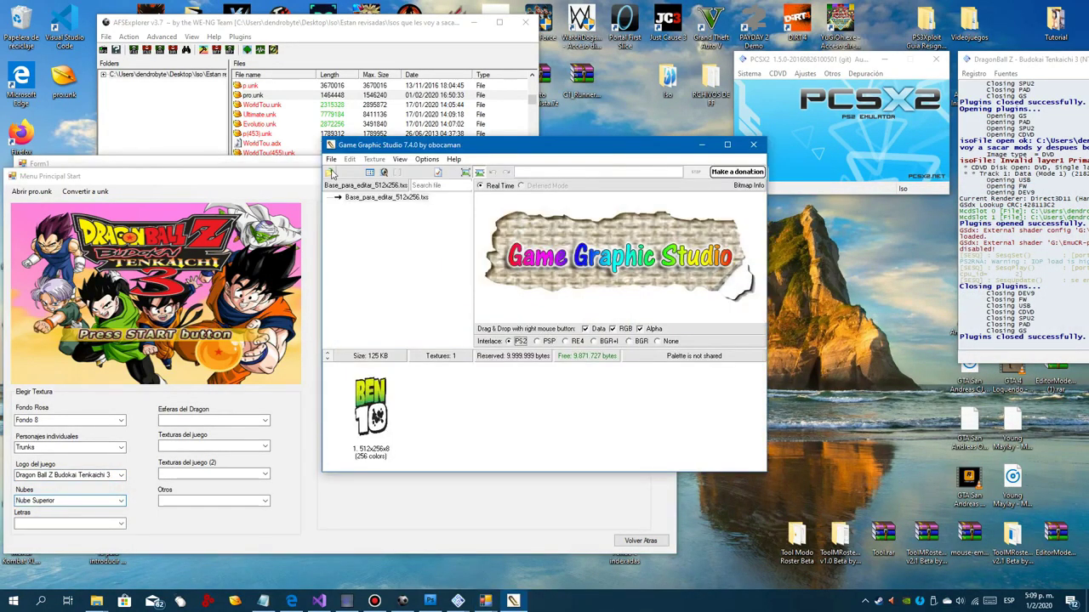
click(1051, 393)
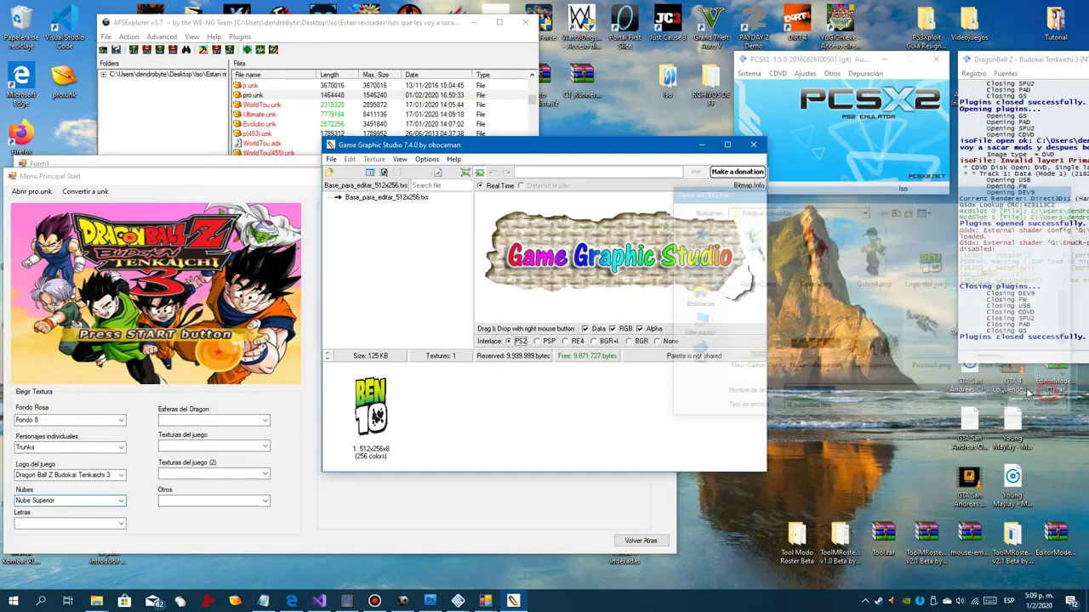
click(756, 146)
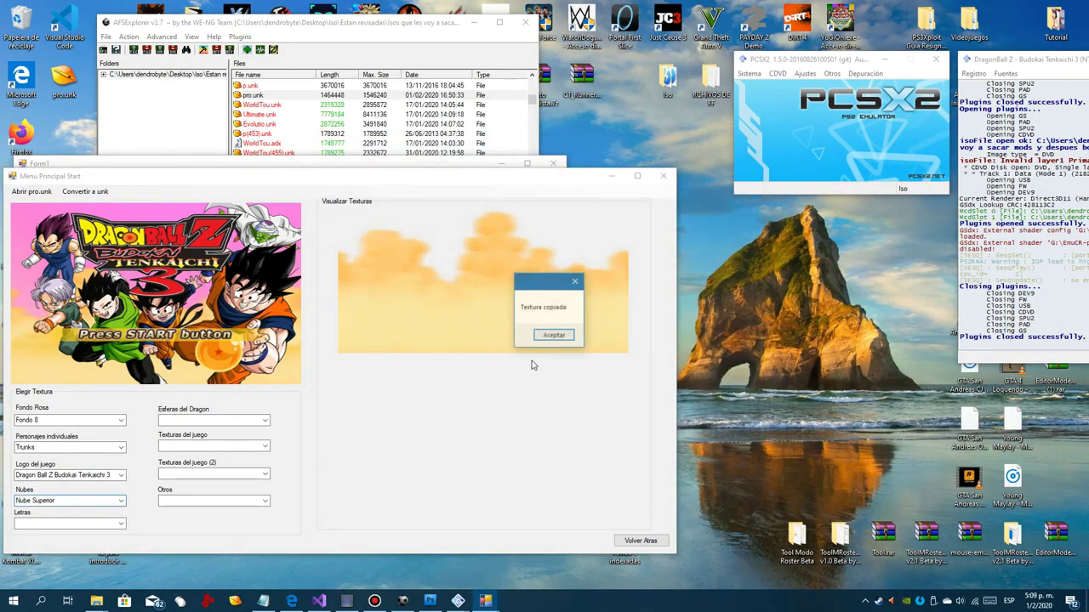
click(552, 333)
Replace the Nube Inferior cloud texture with Nube-inferior.png in Game Graphic Studio and copy it back to the tool.
click(119, 500)
click(68, 521)
click(417, 287)
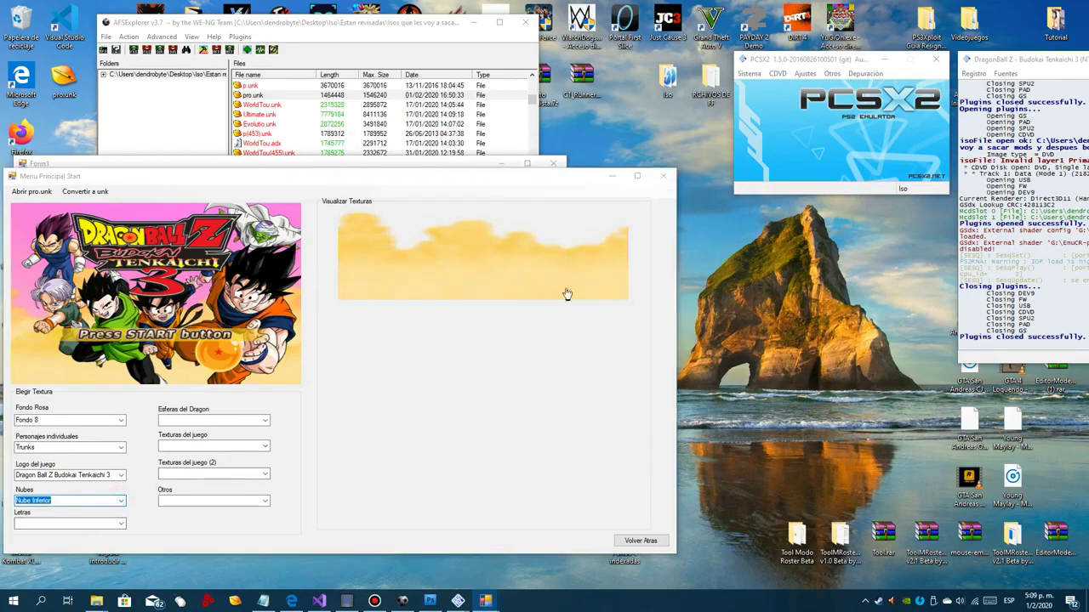
click(814, 336)
scroll(822, 335, down, 3)
click(814, 344)
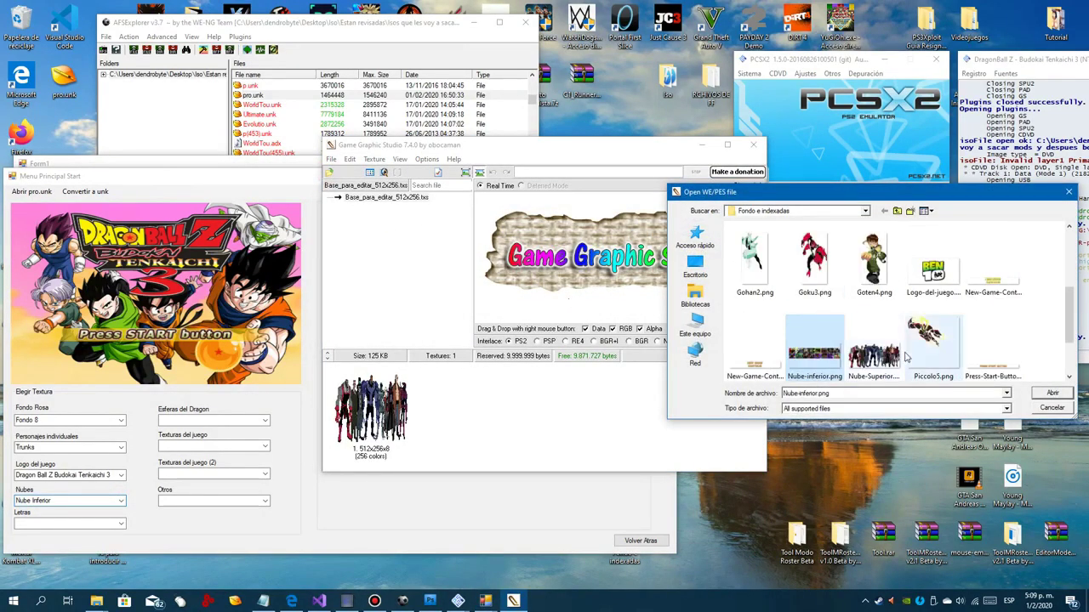
click(1042, 393)
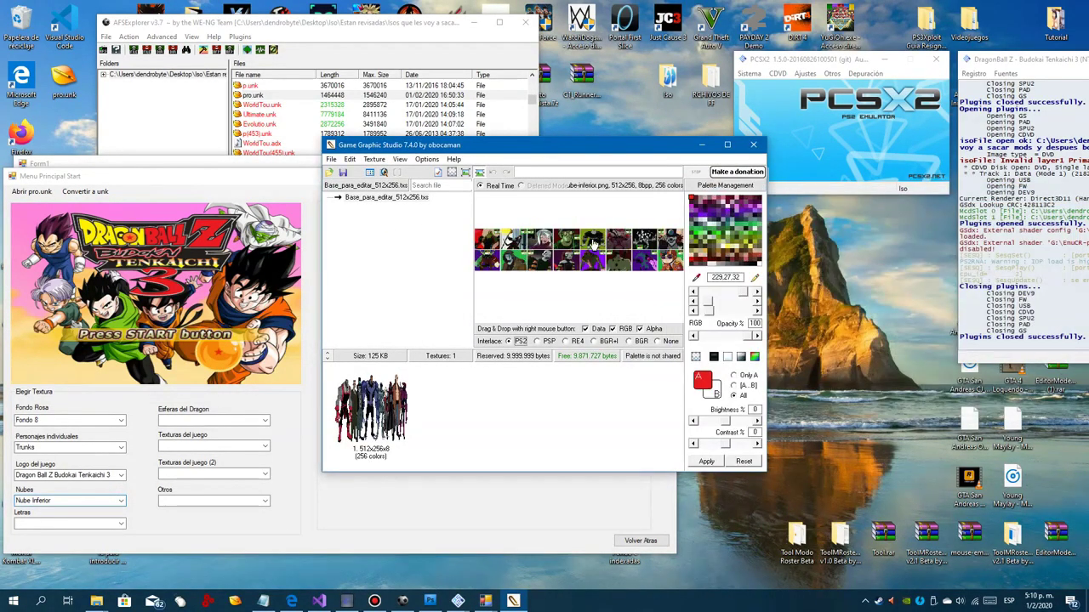
click(752, 144)
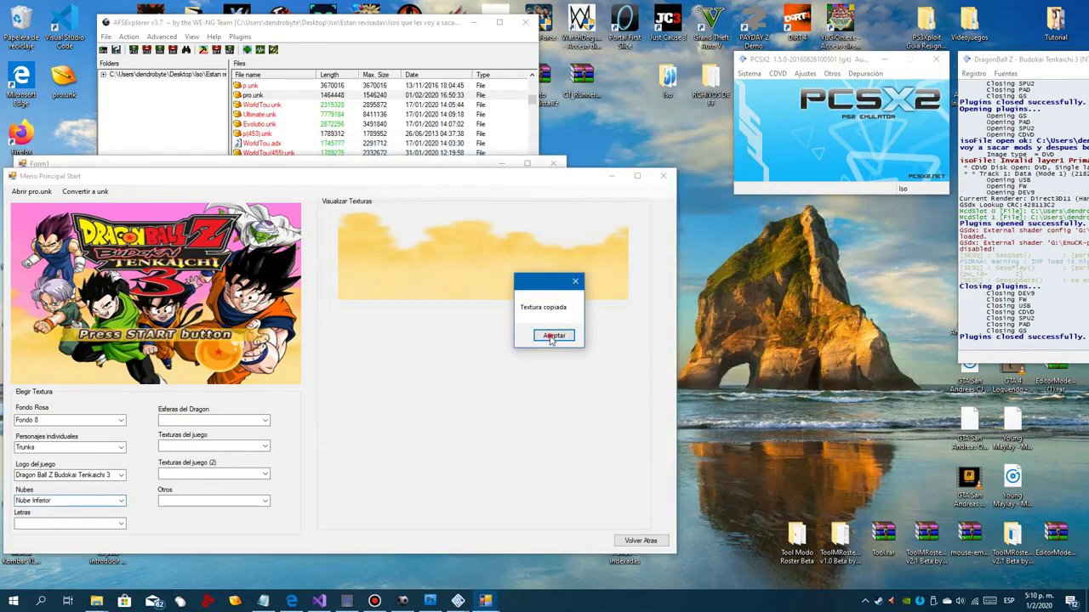
click(549, 338)
Replace the New Game o Continue Violeta lettering with New-Game-Continue-Violeta1.png in Game Graphic Studio and copy it back to the tool.
click(122, 524)
click(94, 538)
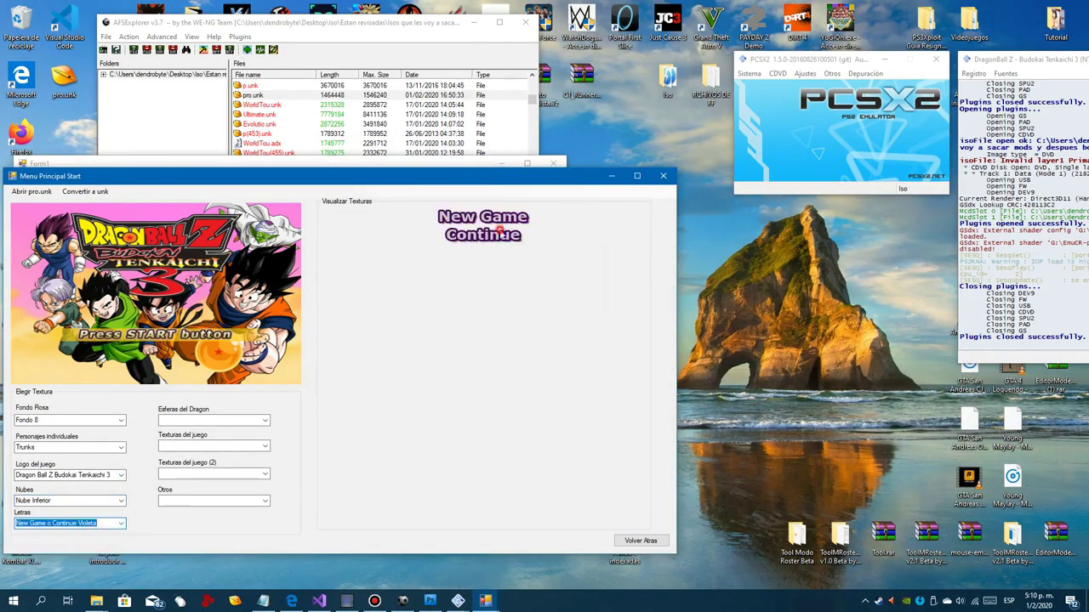
click(331, 173)
scroll(821, 336, down, 2)
click(829, 331)
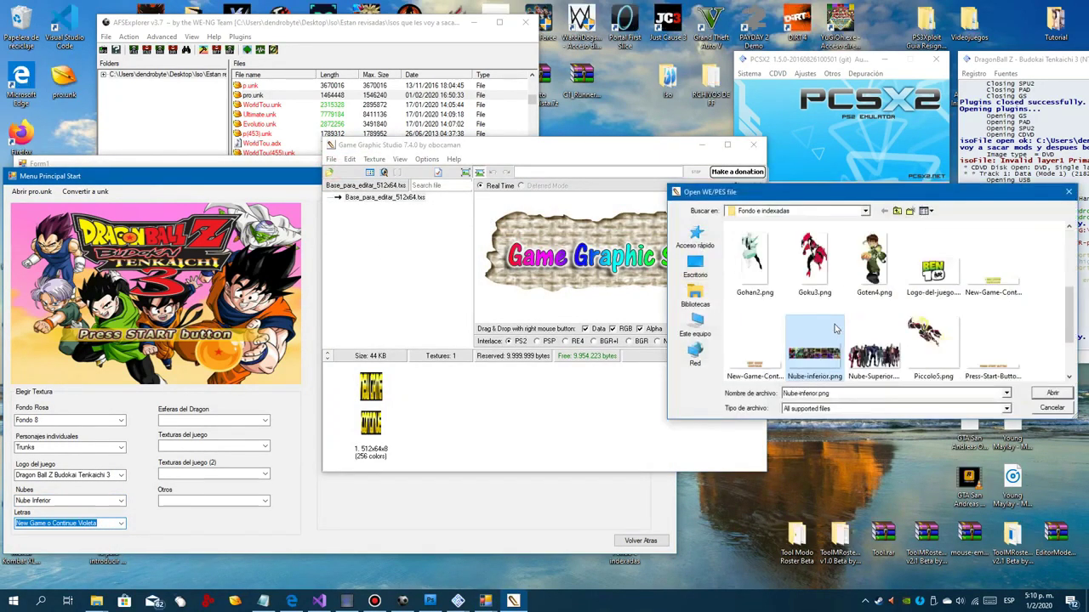
scroll(838, 325, down, 1)
key(Left)
key(Up)
click(754, 344)
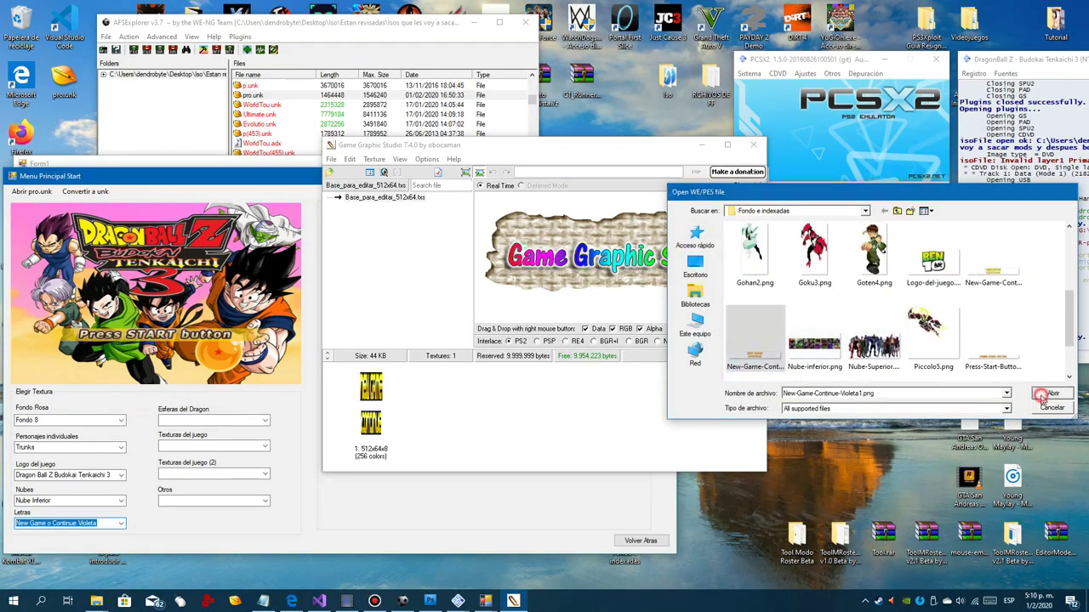
click(1051, 393)
click(752, 145)
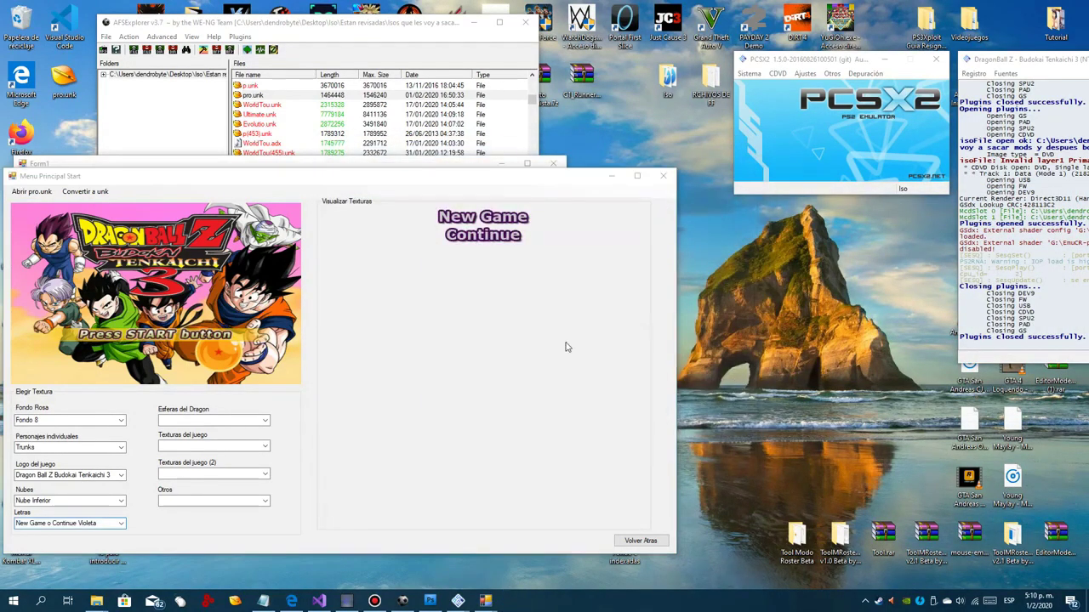
click(635, 401)
Replace the Press START Button (Letras) texture with Press-Start-Button.png in Game Graphic Studio and copy it back to the tool.
click(122, 525)
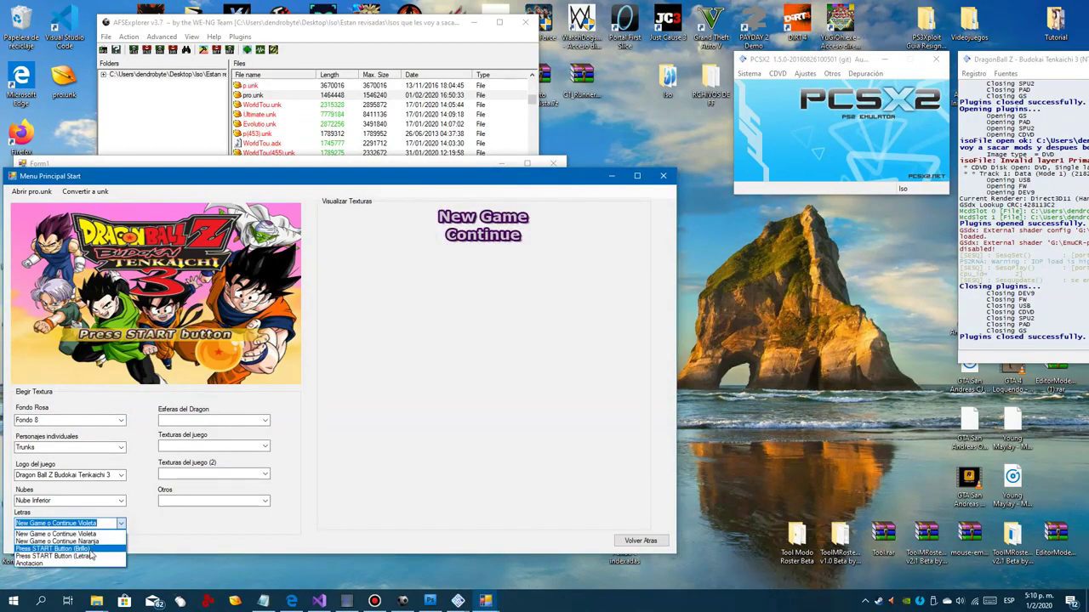
click(88, 554)
click(482, 218)
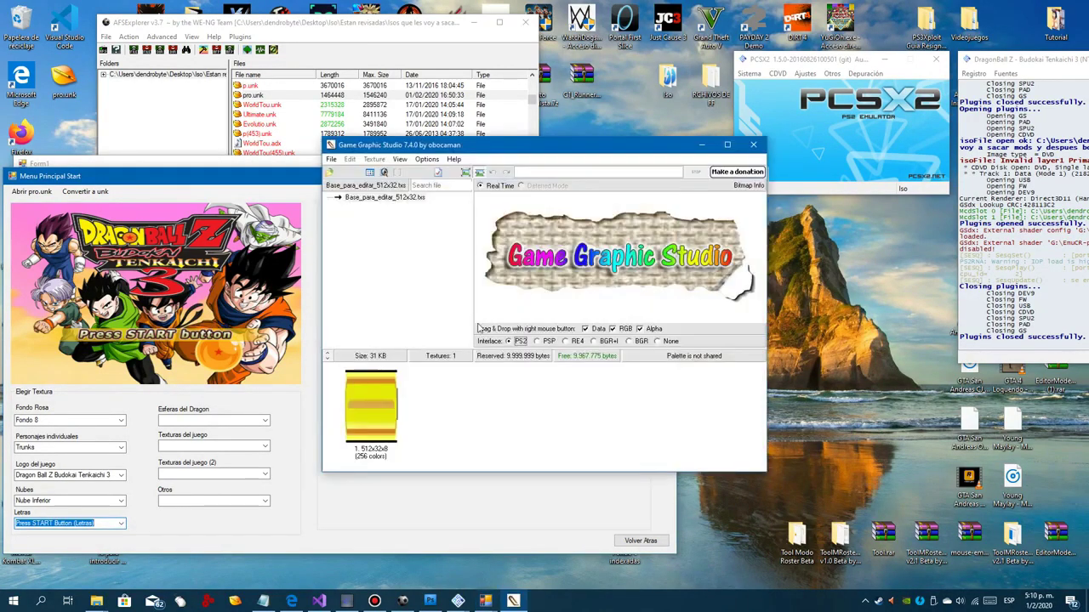
click(330, 173)
scroll(768, 364, down, 3)
click(770, 364)
scroll(770, 364, down, 1)
key(Right)
key(Right)
key(Right)
key(Right)
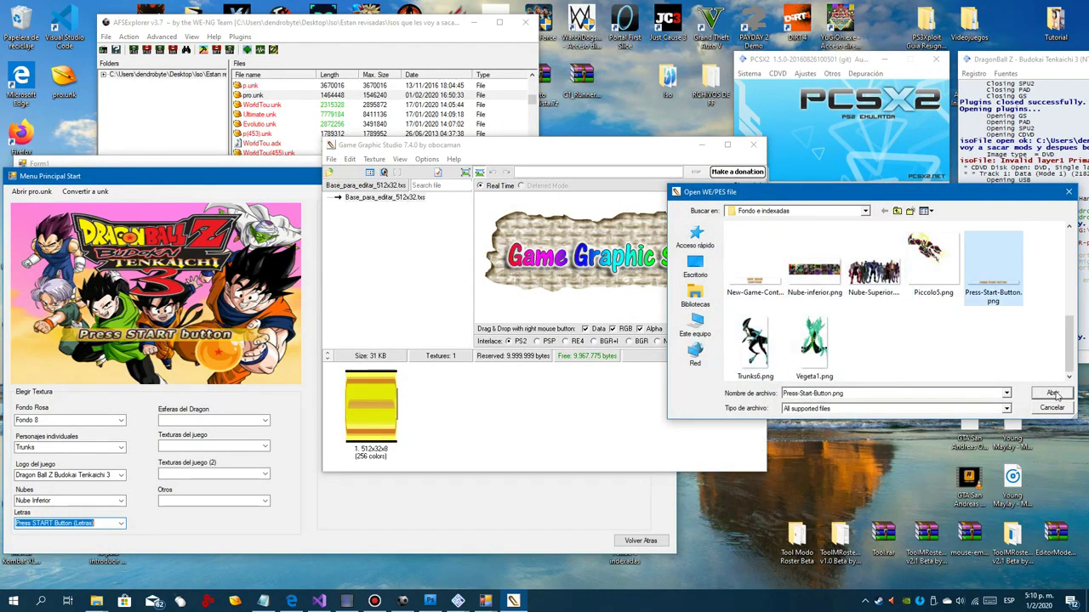
click(1053, 394)
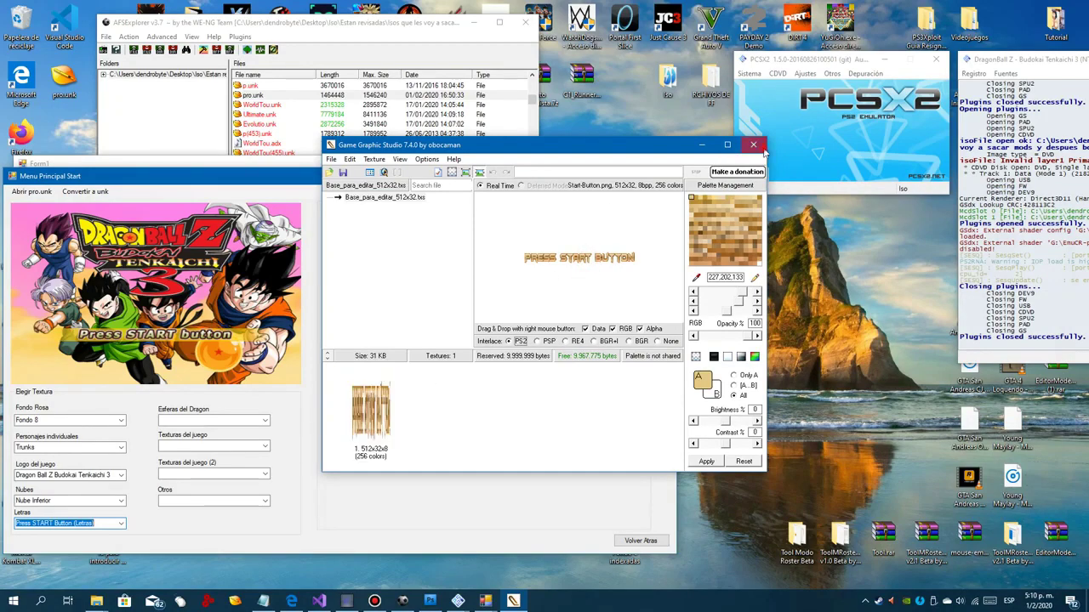
click(757, 147)
click(552, 335)
Replace the Esfera1 dragon ball texture with Esfera7.png in Game Graphic Studio and copy it back to the tool.
click(264, 422)
key(Down)
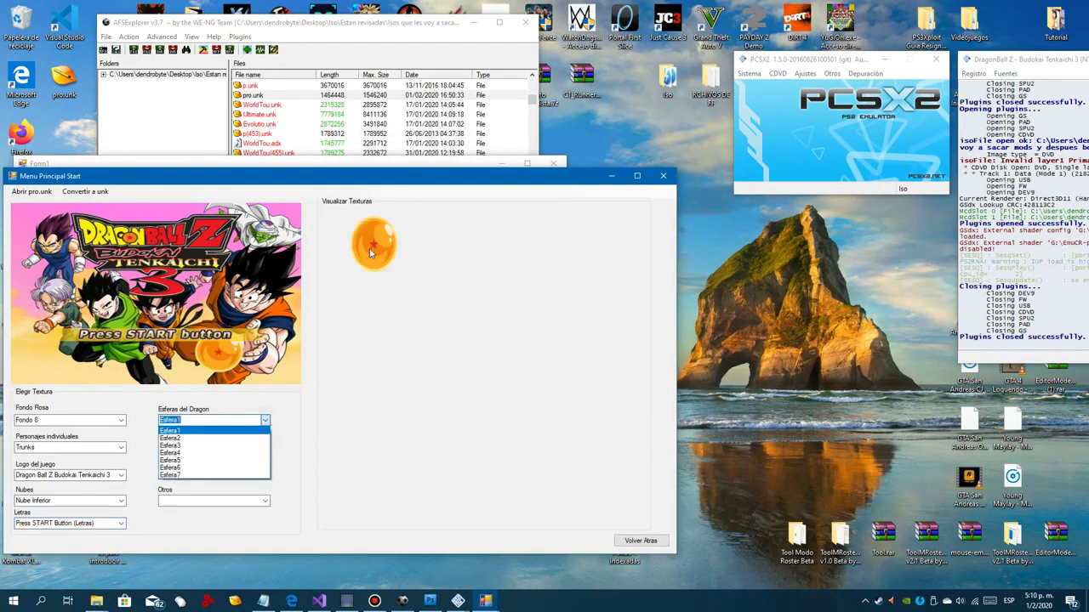
click(370, 253)
click(335, 171)
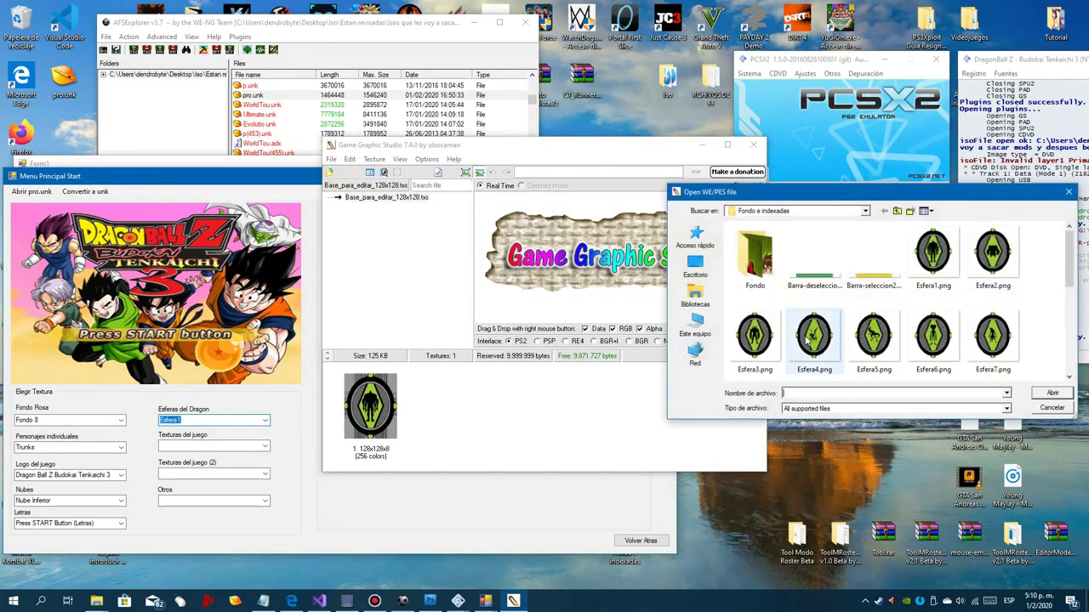
double_click(993, 341)
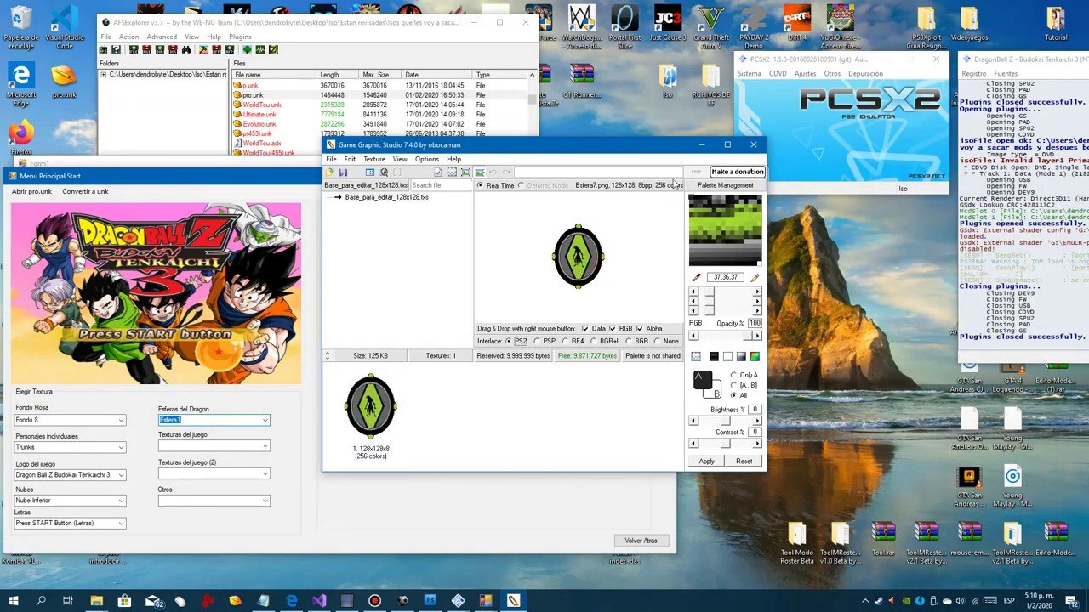
click(752, 147)
click(553, 331)
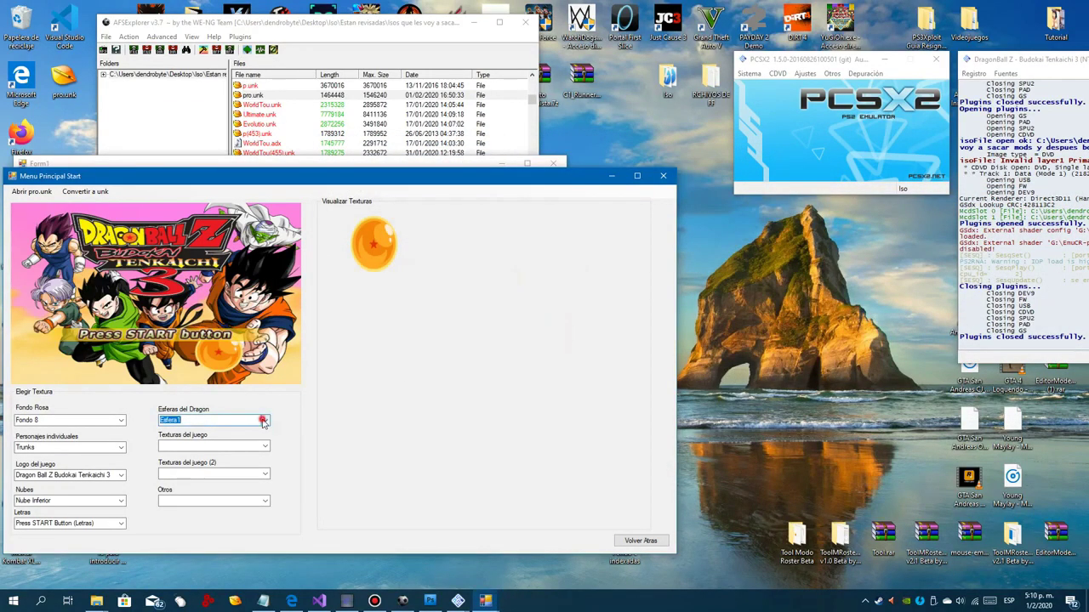
Replace the Esfera2 dragon ball texture with Esfera6.png in Game Graphic Studio and copy it back to the tool.
click(264, 420)
click(241, 443)
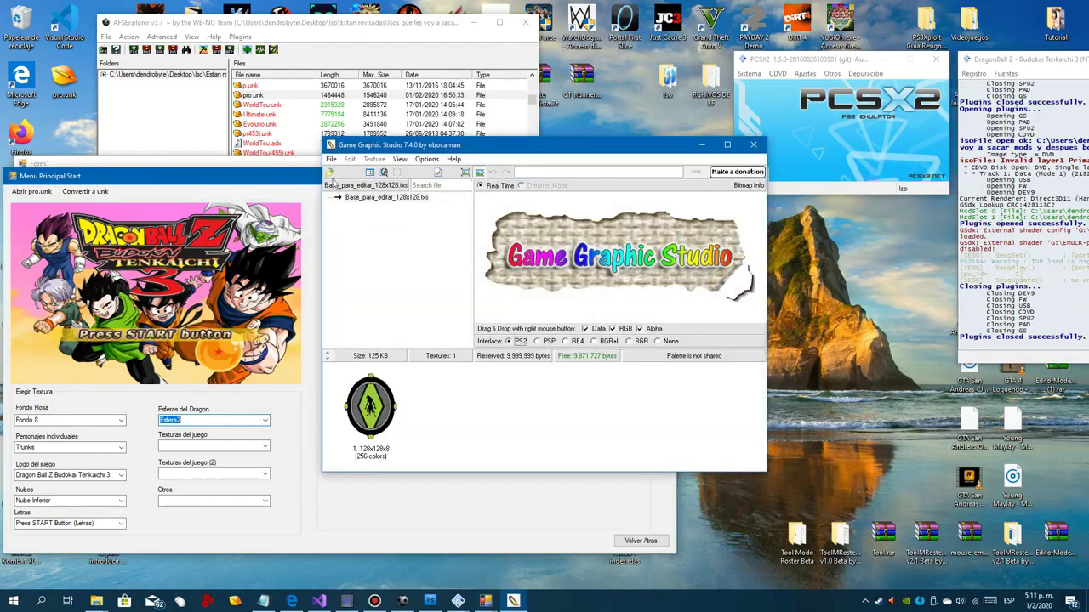
double_click(933, 340)
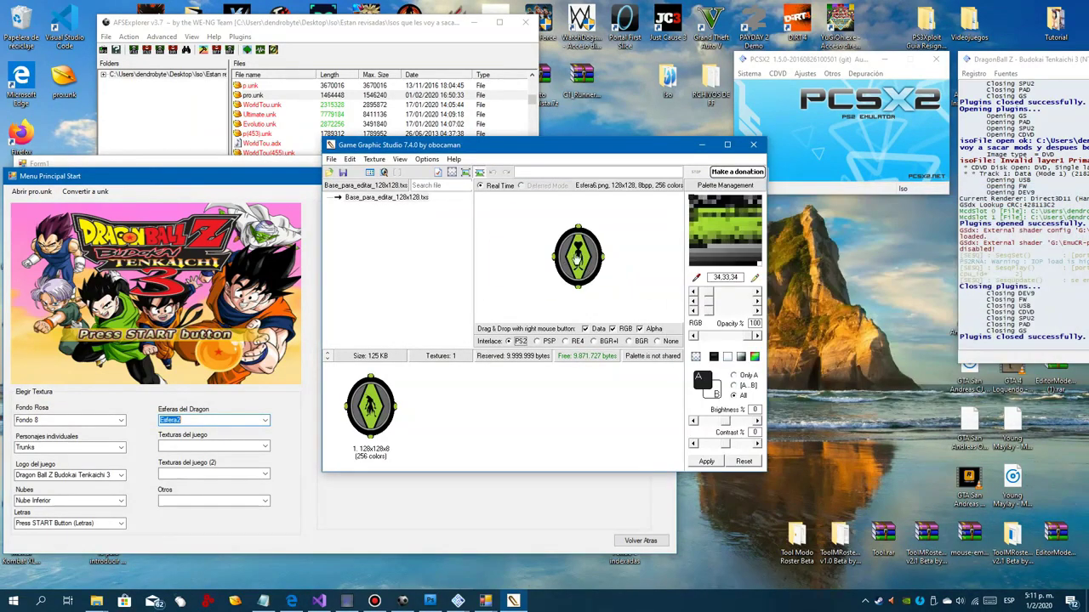
click(752, 146)
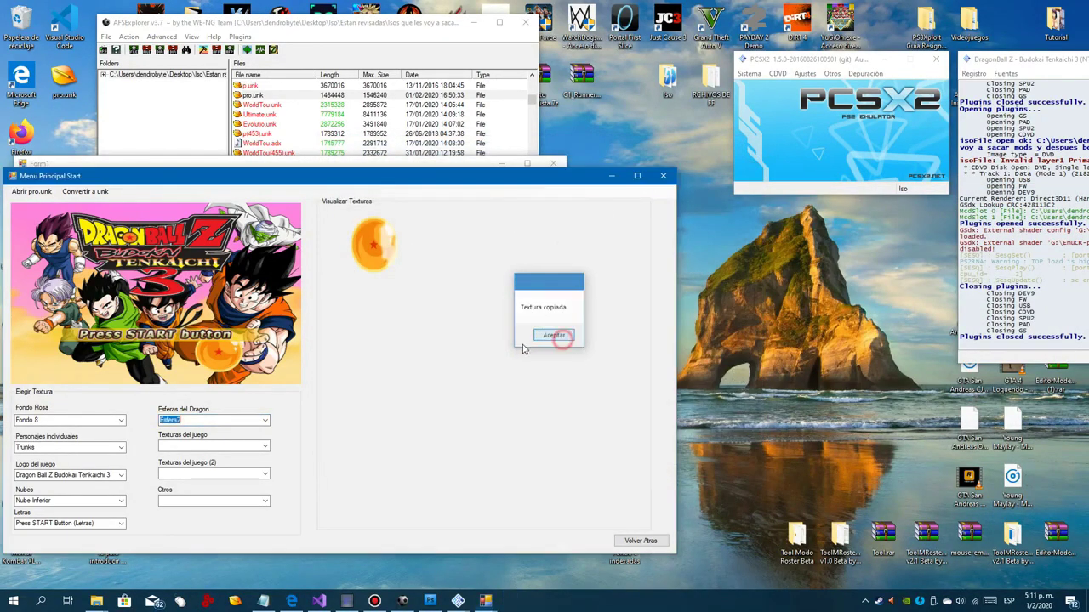
click(553, 332)
Replace the Esfera3 dragon ball texture with Esfera5.png in Game Graphic Studio and copy it back to the tool.
click(264, 420)
click(253, 448)
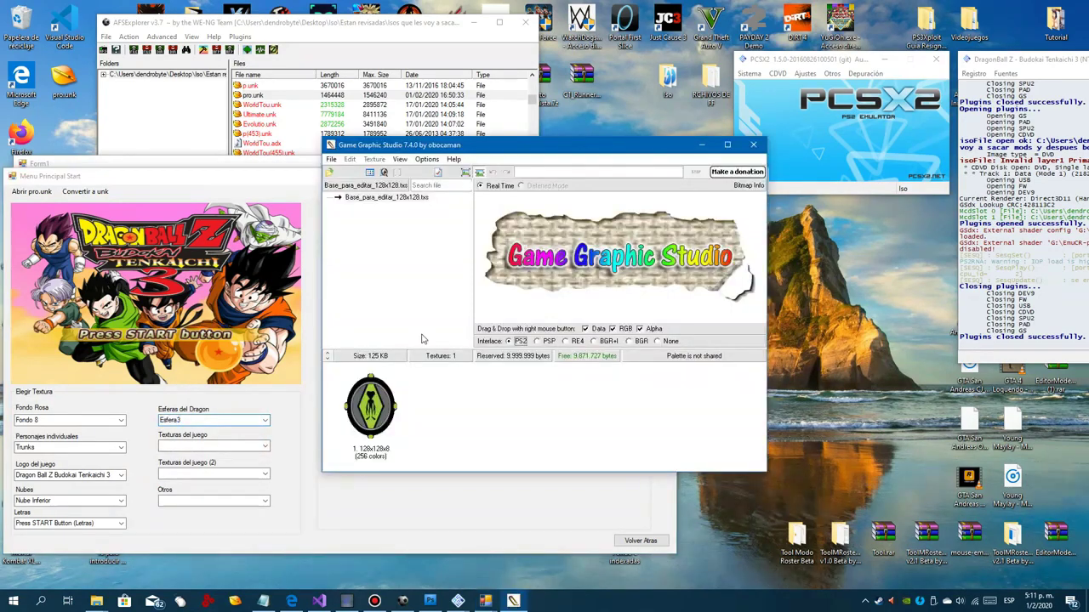
click(882, 334)
click(1053, 391)
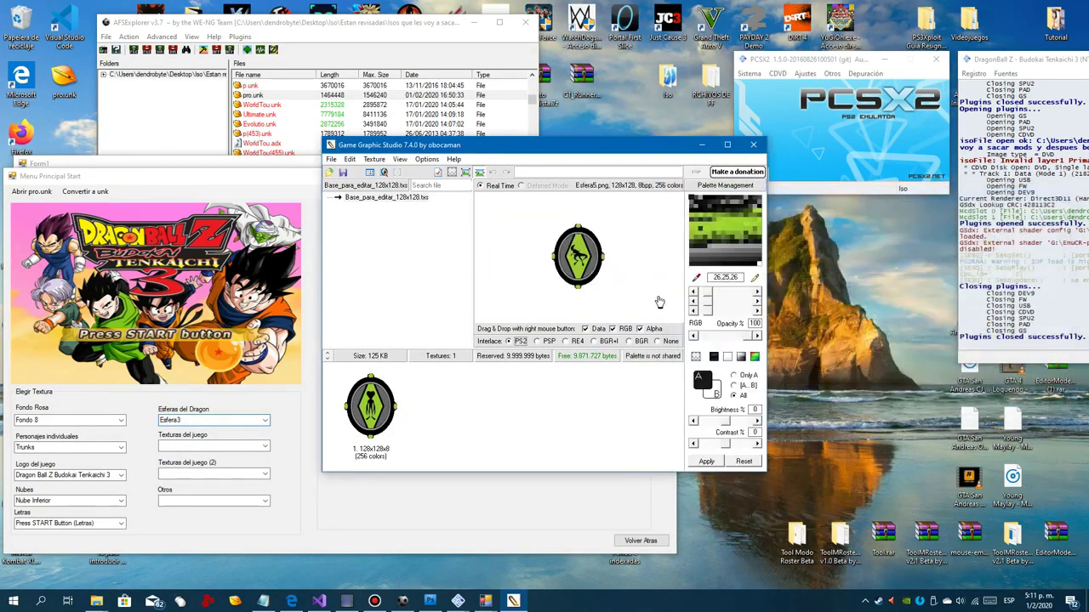
drag(590, 270, 396, 394)
click(752, 145)
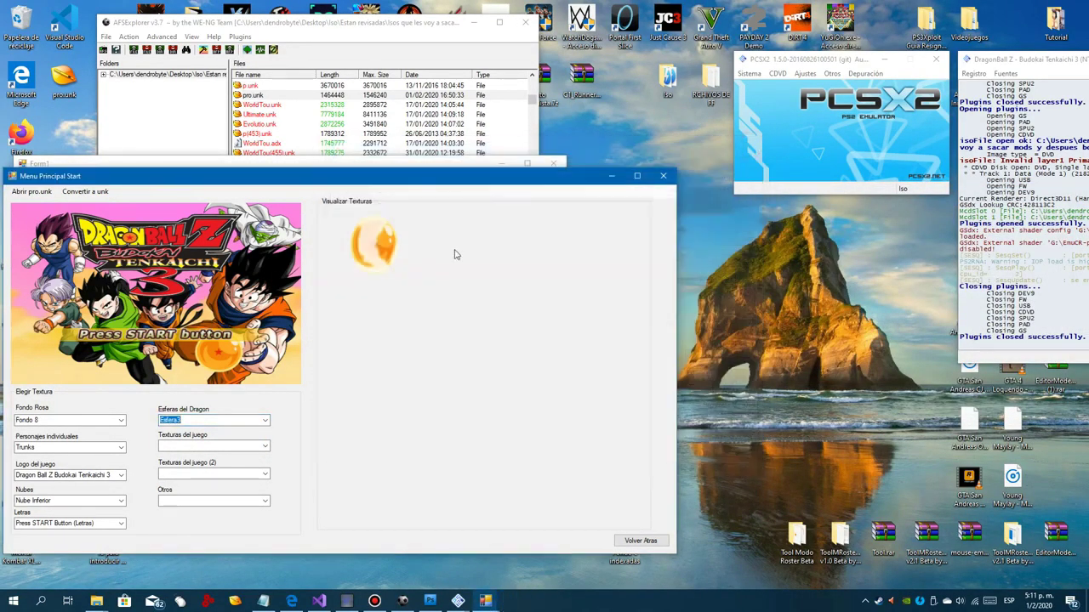
click(548, 335)
Replace the Esfera4 dragon ball texture with Esfera4.png in Game Graphic Studio and copy it back to the tool.
click(264, 421)
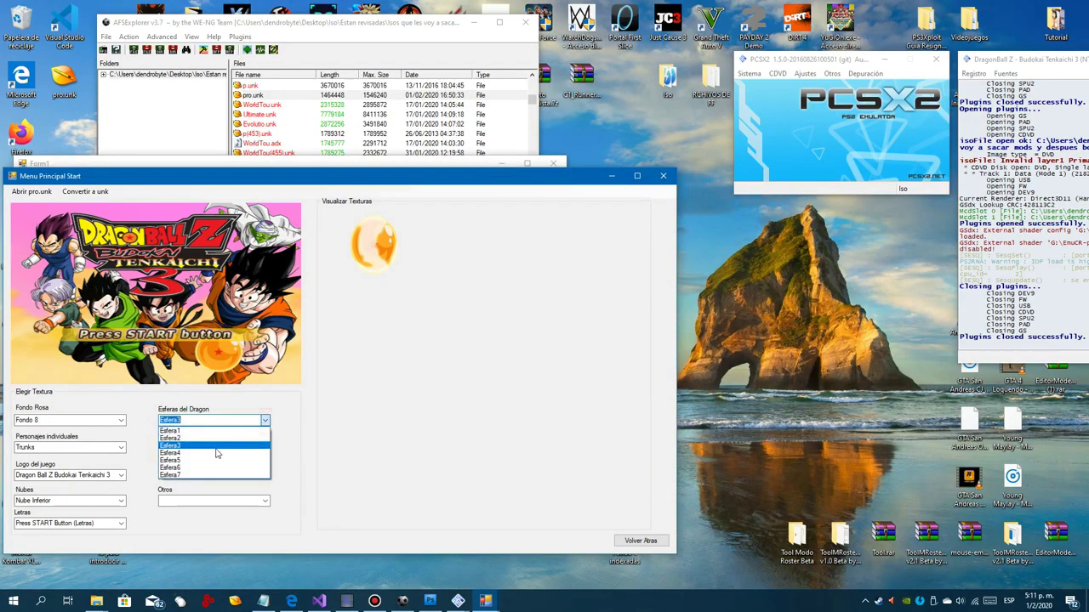
click(213, 455)
click(385, 242)
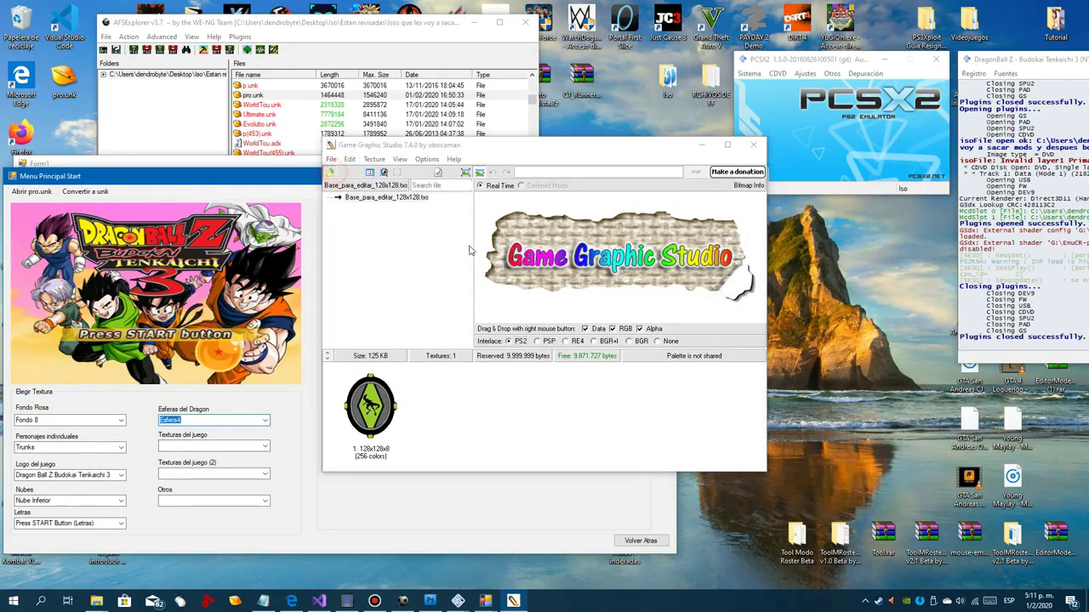
click(331, 172)
click(1052, 393)
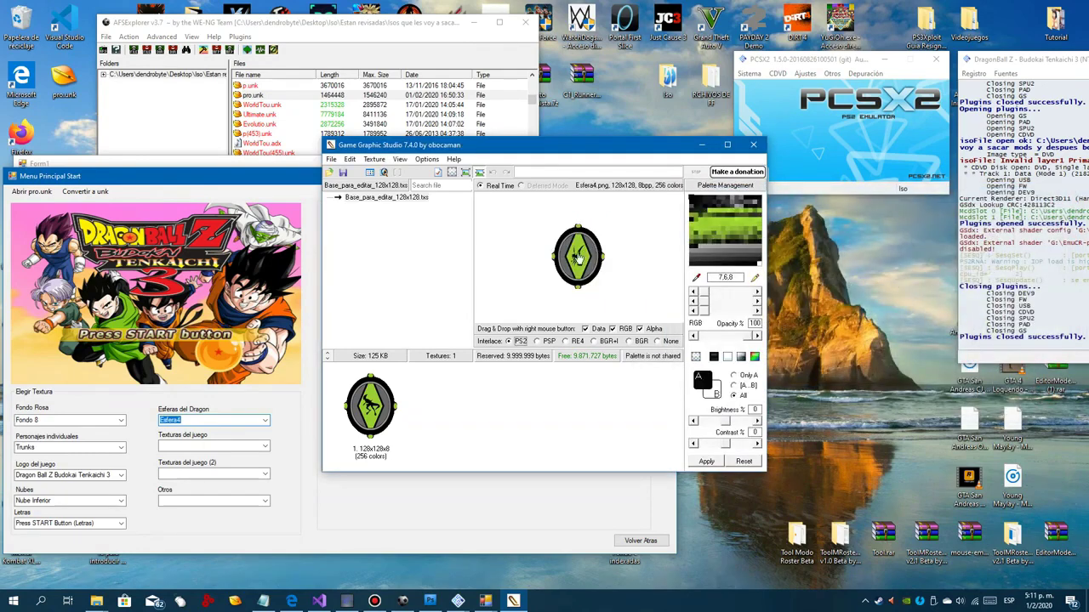
click(752, 144)
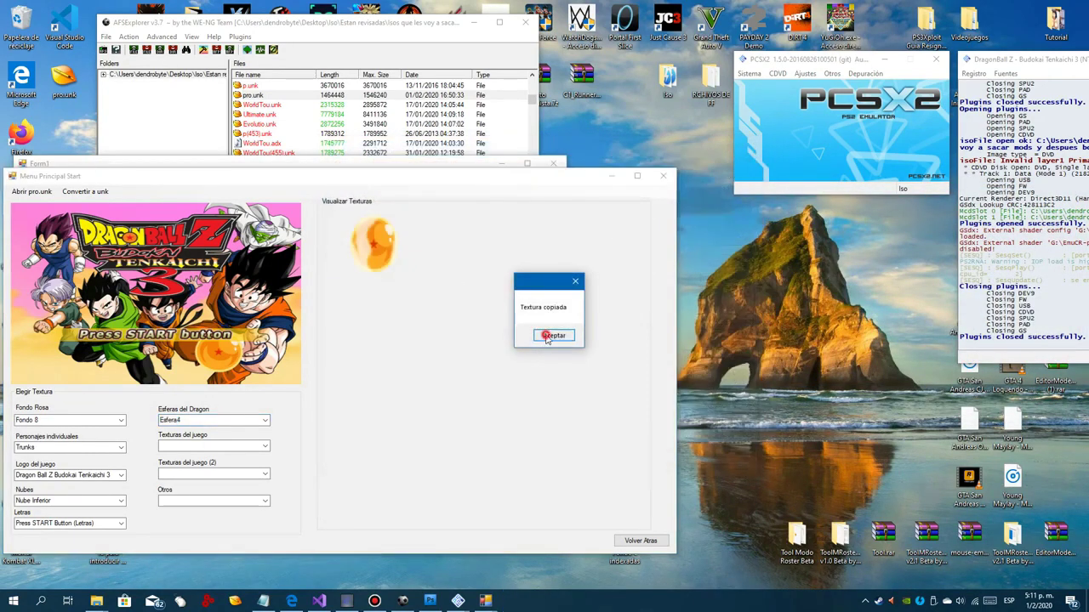
click(549, 337)
Replace the Esfera5 dragon ball texture with Esfera3.png in Game Graphic Studio and copy it back to the tool.
click(265, 420)
click(239, 464)
click(376, 244)
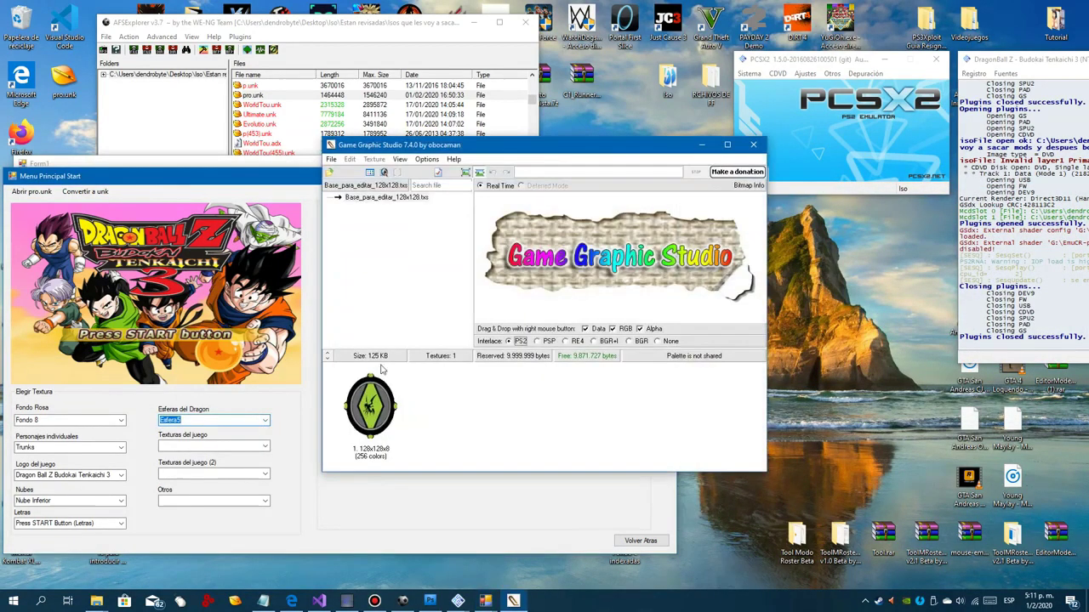
click(334, 174)
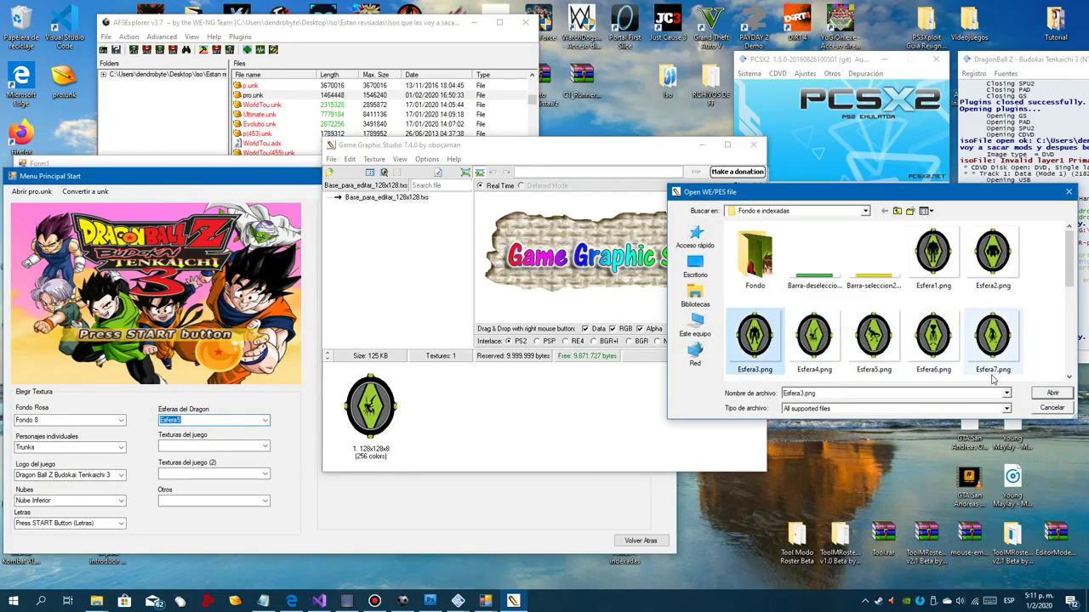
double_click(895, 338)
click(752, 144)
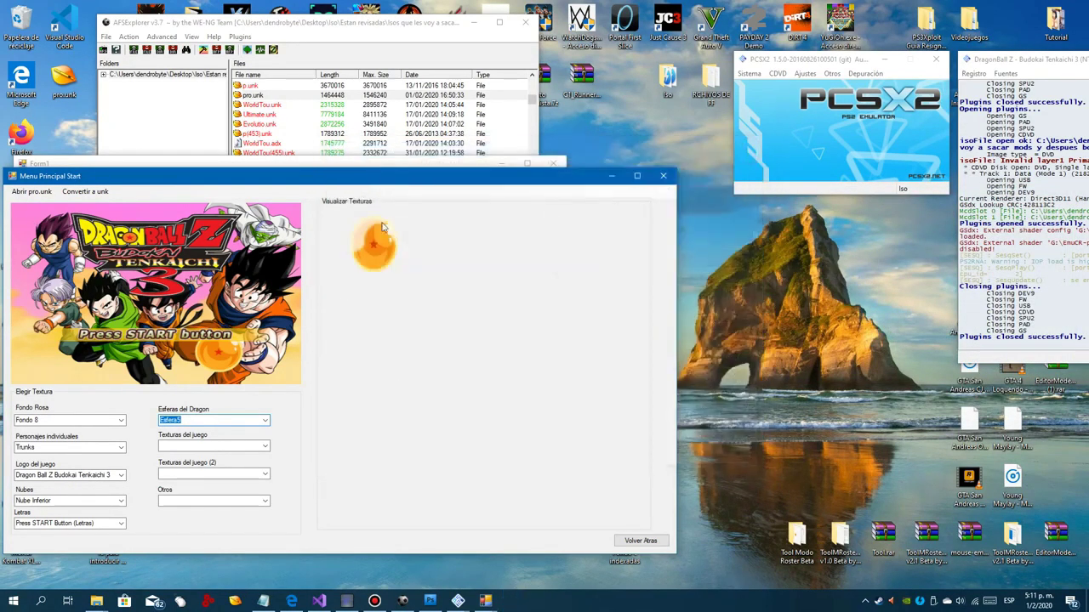
click(553, 336)
Replace the Esfera6 dragon ball texture with Esfera2.png in Game Graphic Studio and copy it back to the tool.
click(265, 420)
click(237, 461)
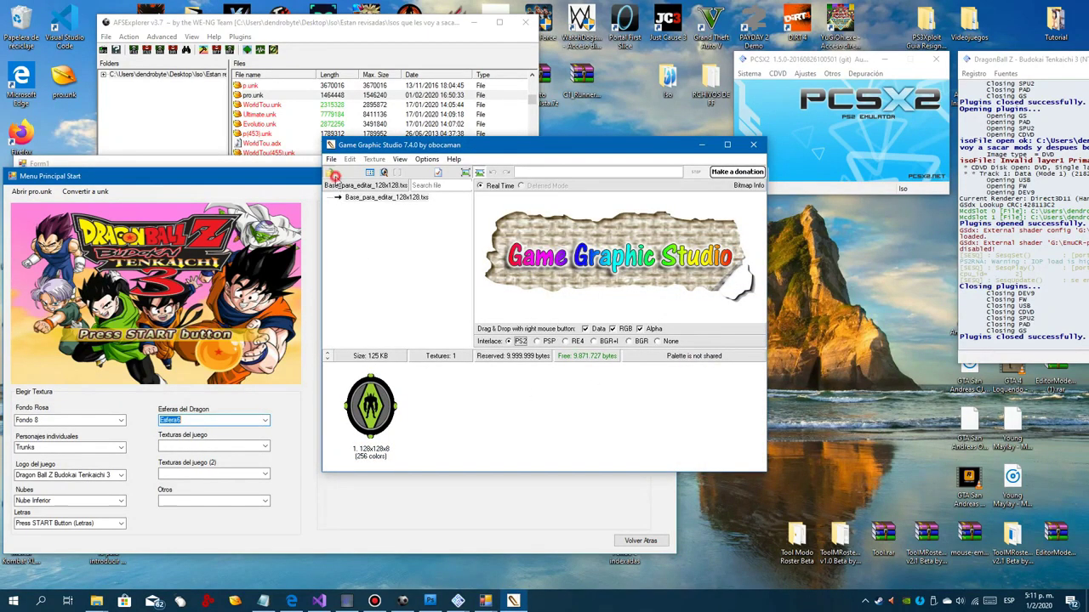
click(335, 177)
click(757, 342)
click(997, 255)
click(1049, 395)
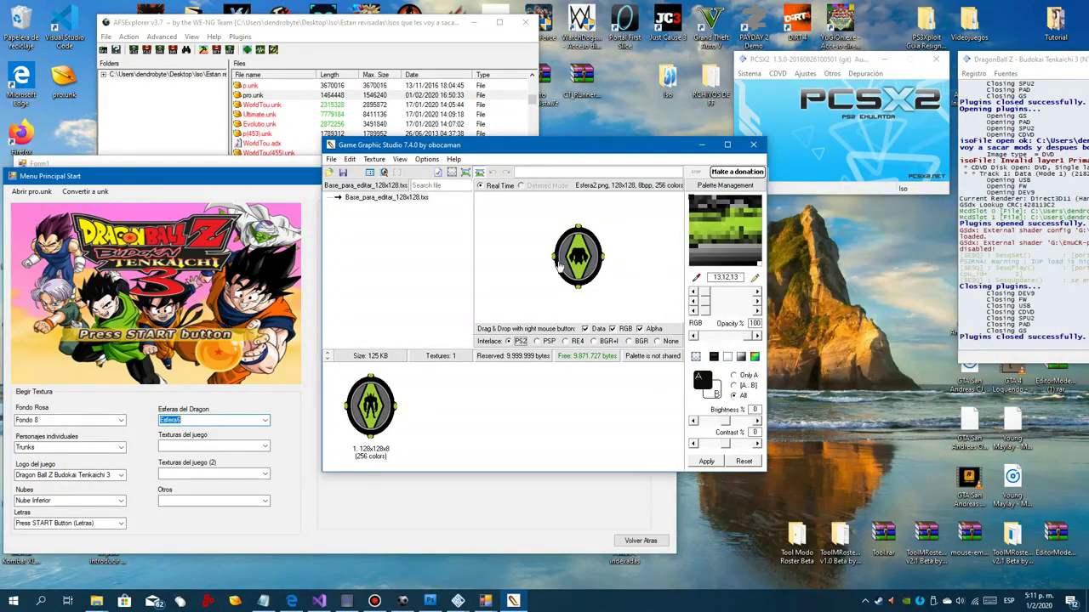
click(752, 144)
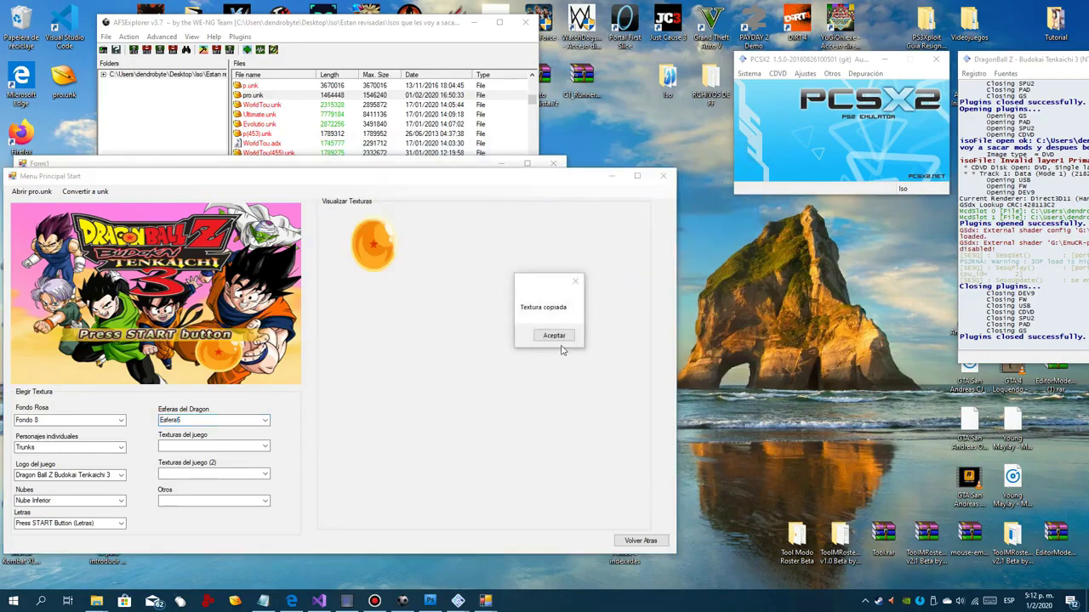
click(553, 334)
Replace the Esfera7 dragon ball texture with Esfera1.png in Game Graphic Studio and copy it back to the tool.
click(266, 420)
click(230, 471)
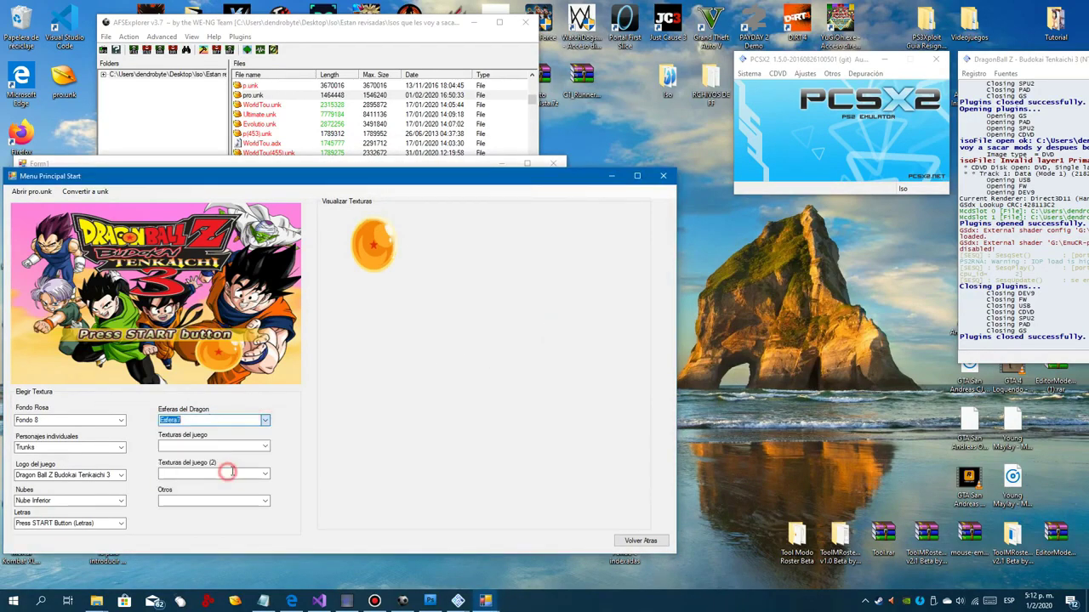
click(394, 254)
click(330, 173)
click(934, 255)
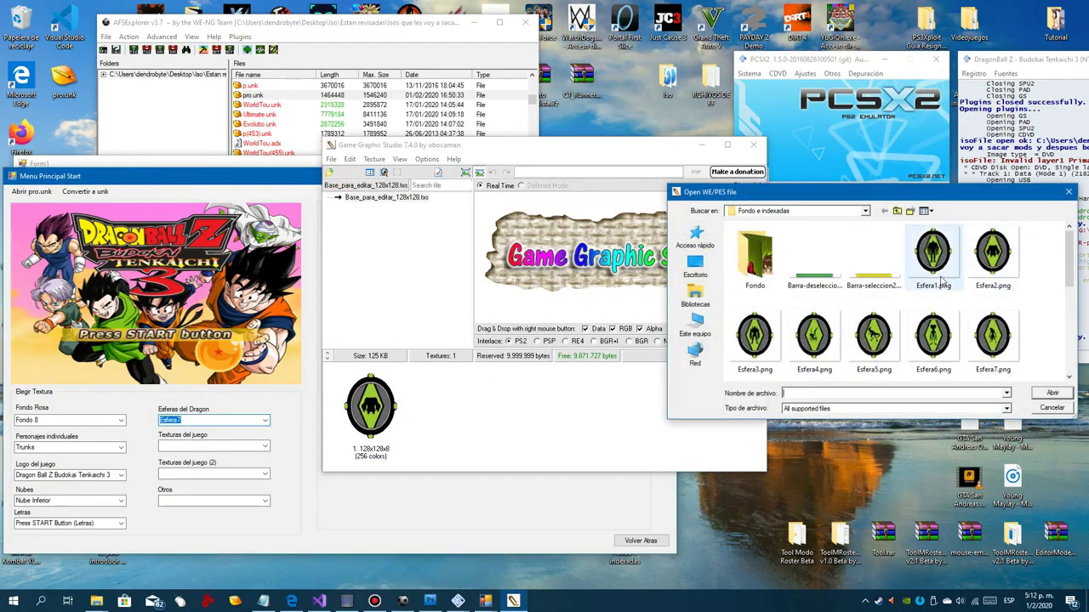
double_click(933, 255)
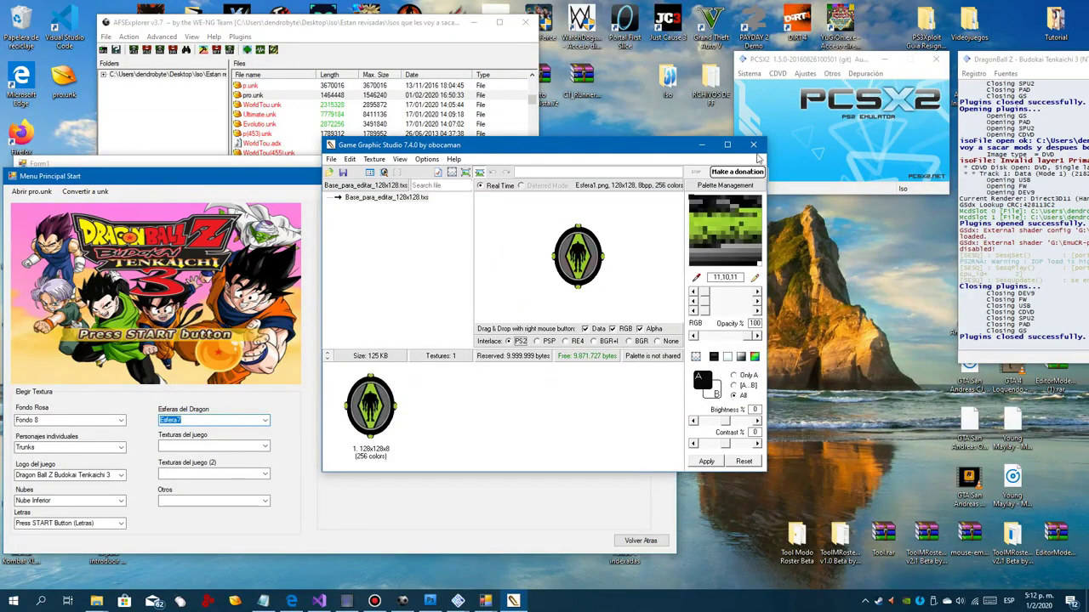
click(753, 145)
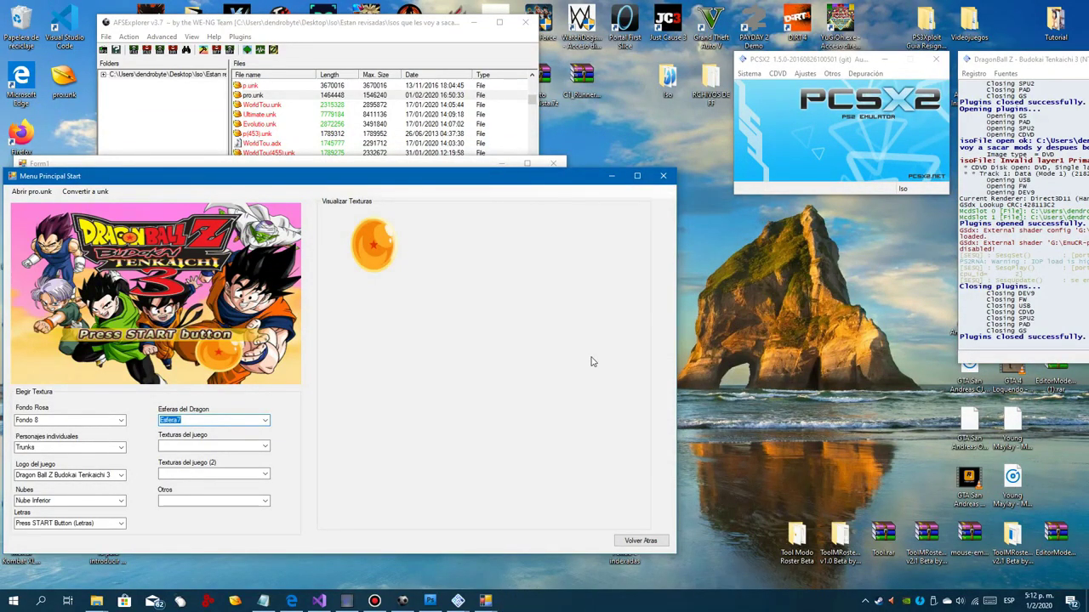
click(553, 336)
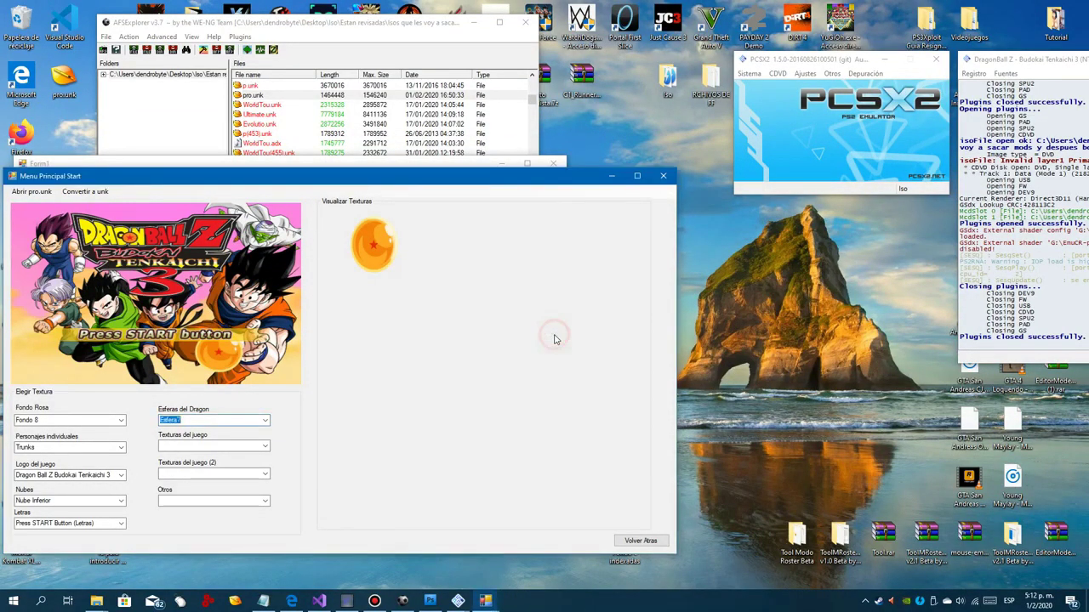
Replace the Barra Azul de deseleccion texture with Barra-deseleccion1.png in Game Graphic Studio and copy it back to the tool.
click(262, 447)
click(212, 458)
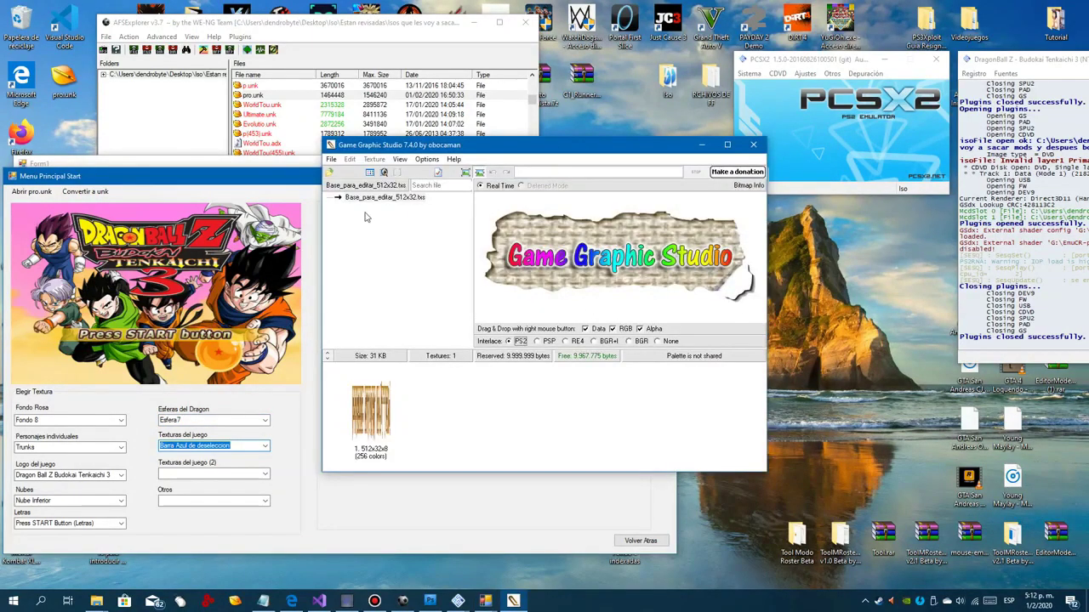
click(1052, 392)
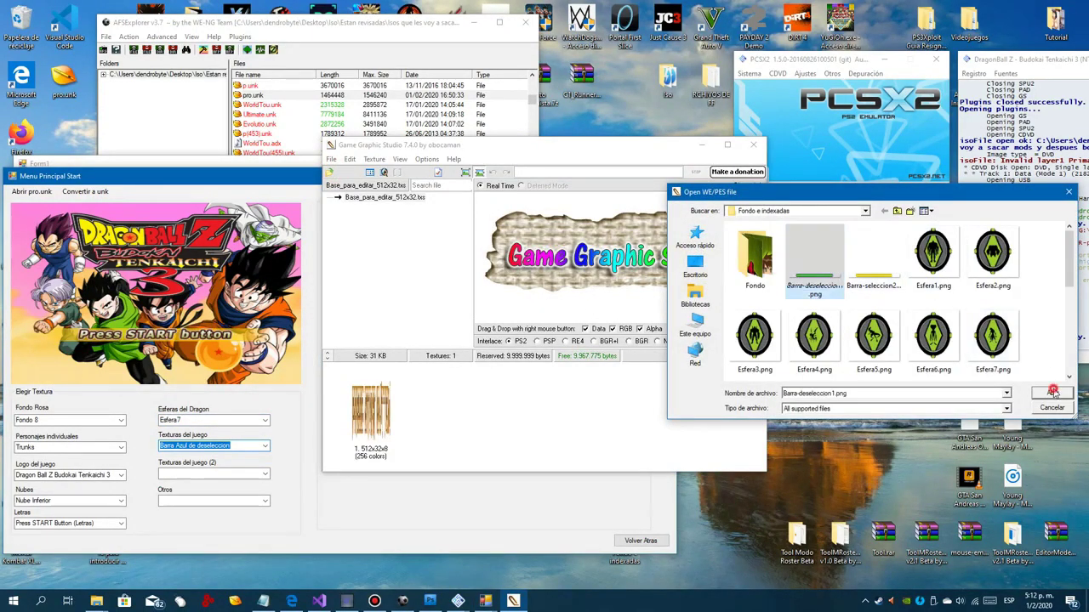
drag(573, 258, 371, 408)
click(755, 147)
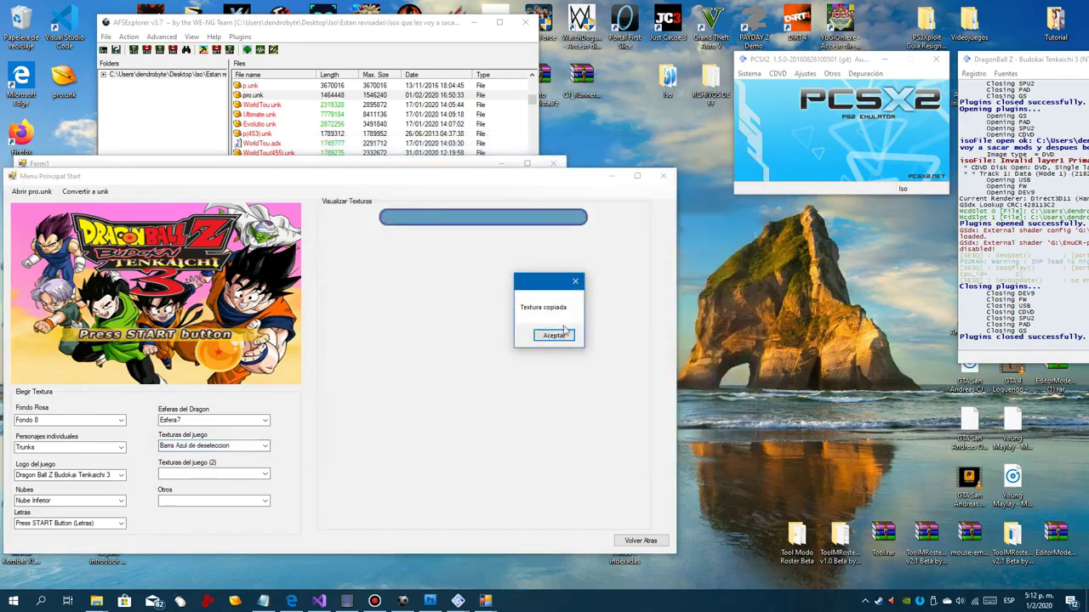
click(552, 335)
Replace the Barra Amarilla de seleccion texture with Barra-seleccion2.png in Game Graphic Studio and copy it back to the tool.
click(264, 447)
click(242, 466)
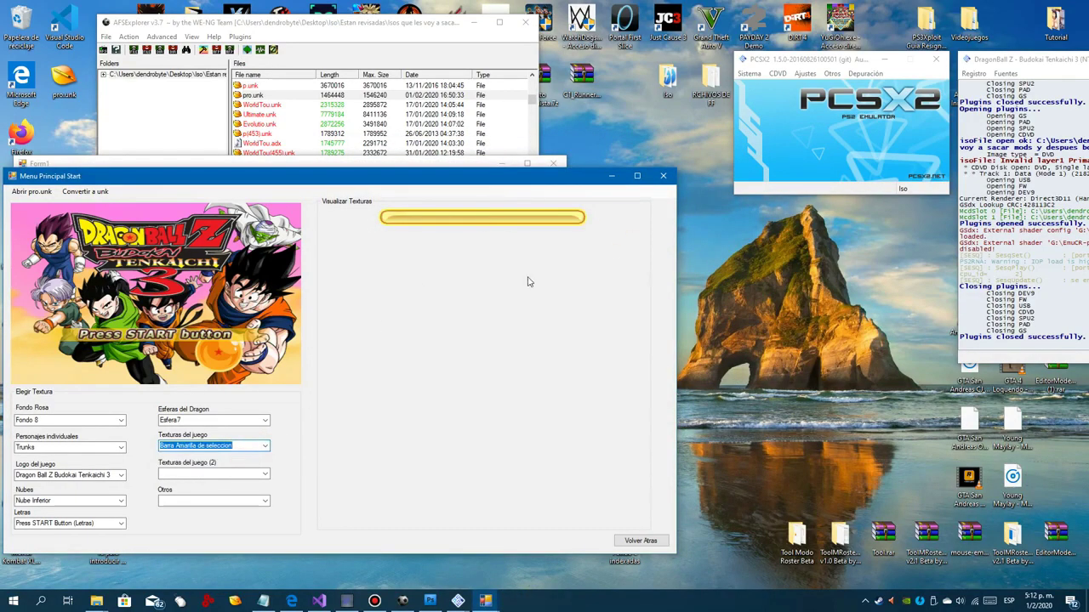
click(482, 220)
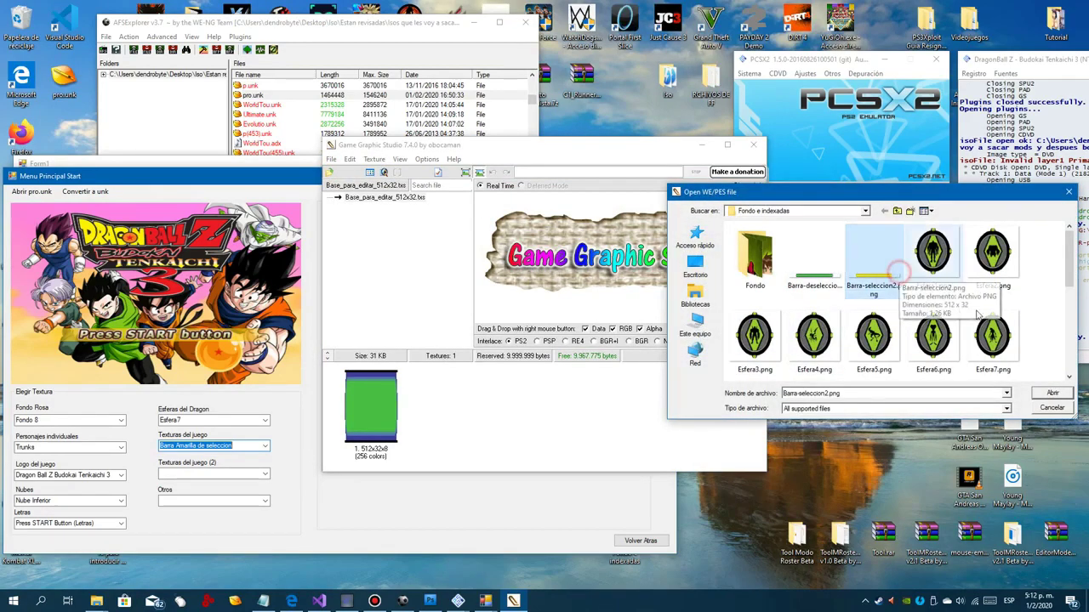
click(1052, 392)
drag(600, 260, 371, 408)
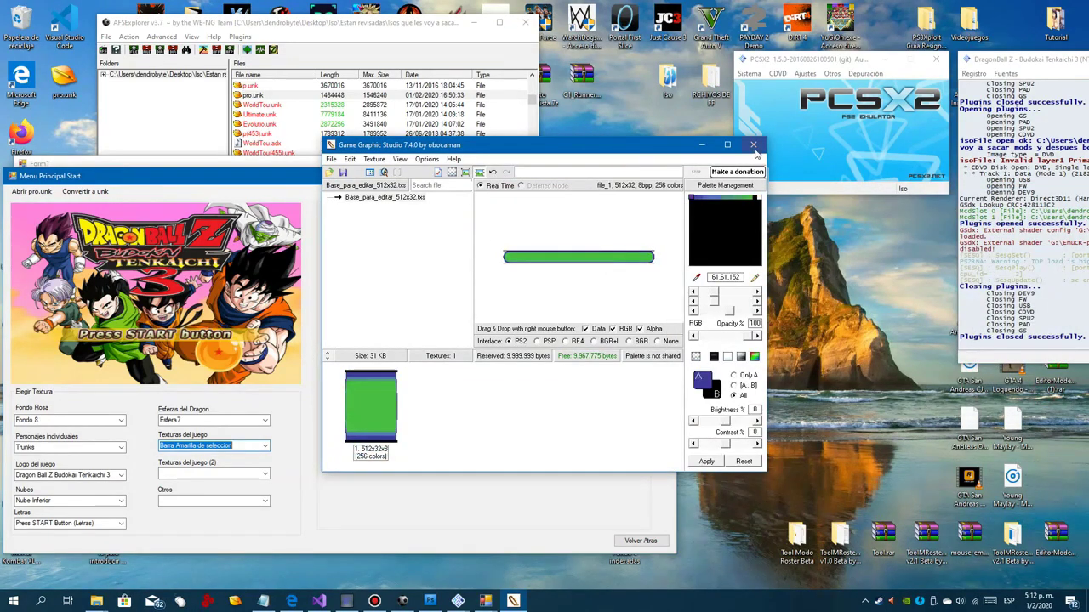
click(329, 172)
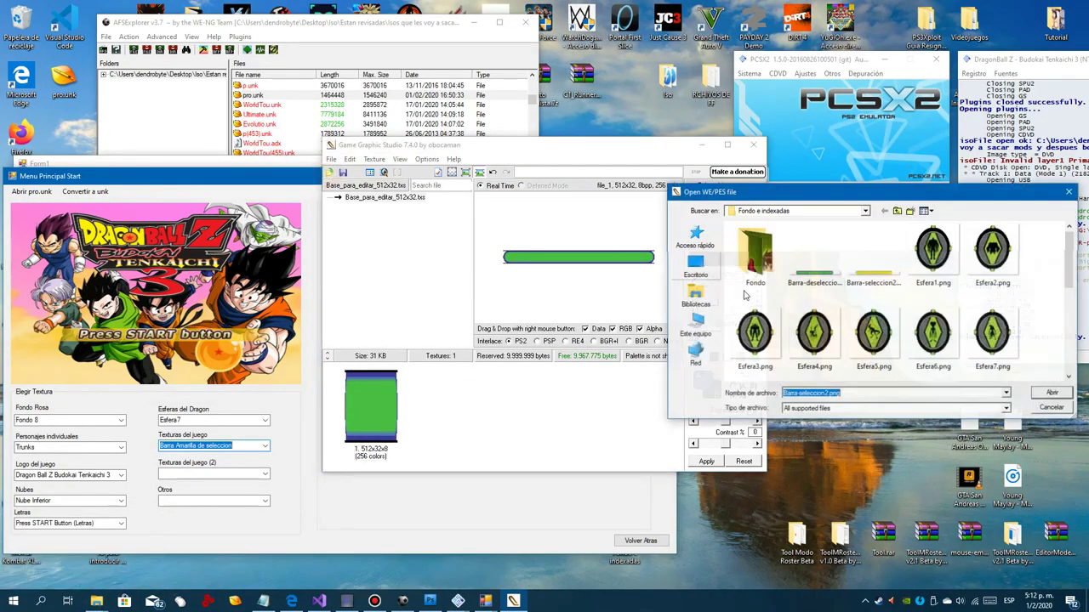
double_click(874, 255)
click(563, 252)
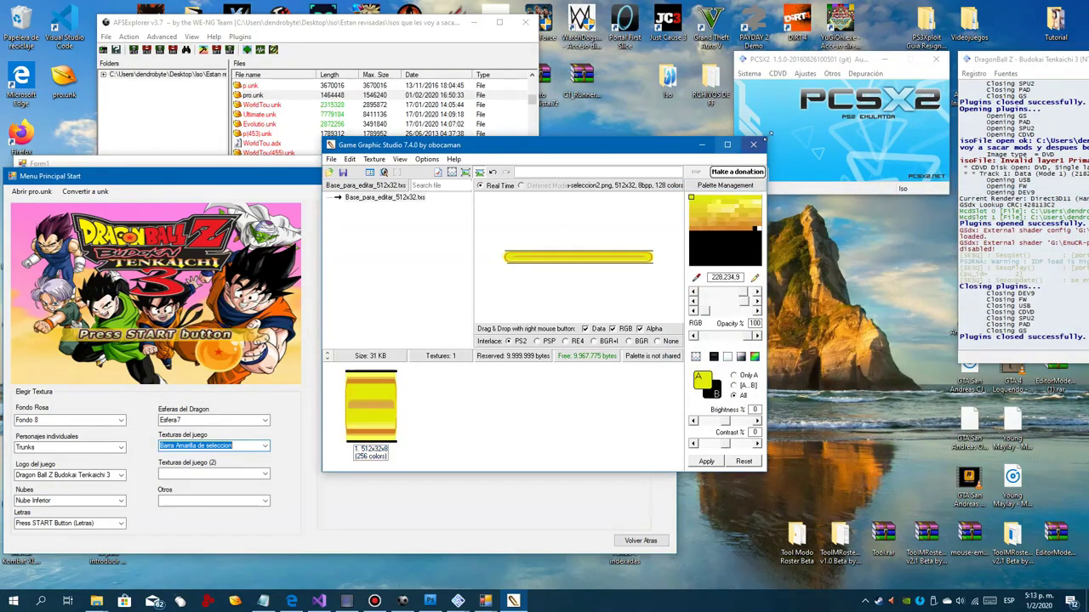
click(763, 146)
click(554, 336)
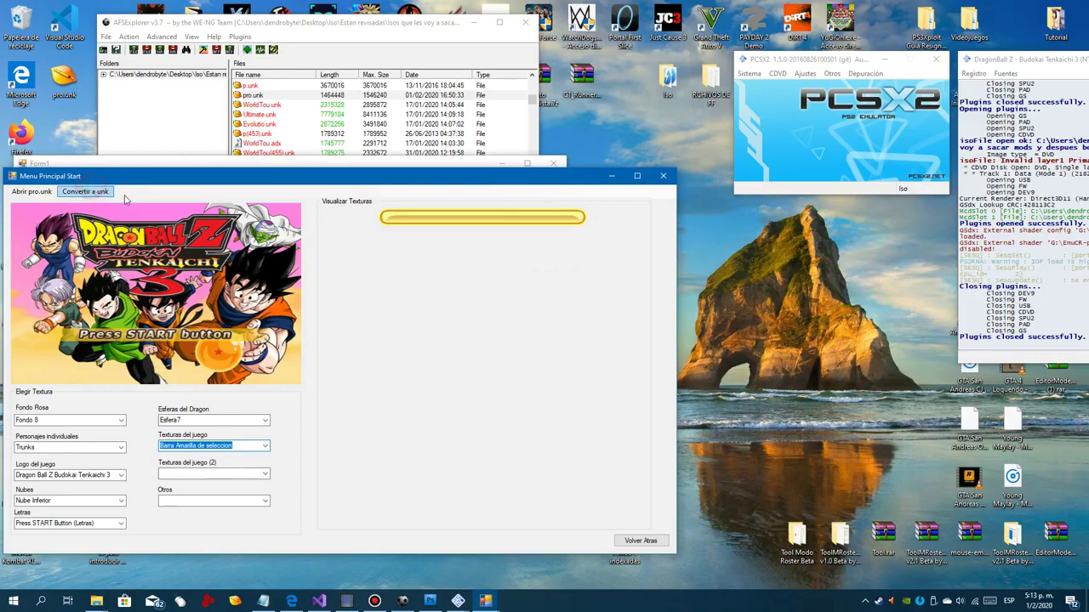
Convert the edited textures to unk and replace Block #1 of pro.unk with 00000000.dat from the NuevoArchivoComprimido folder.
click(404, 216)
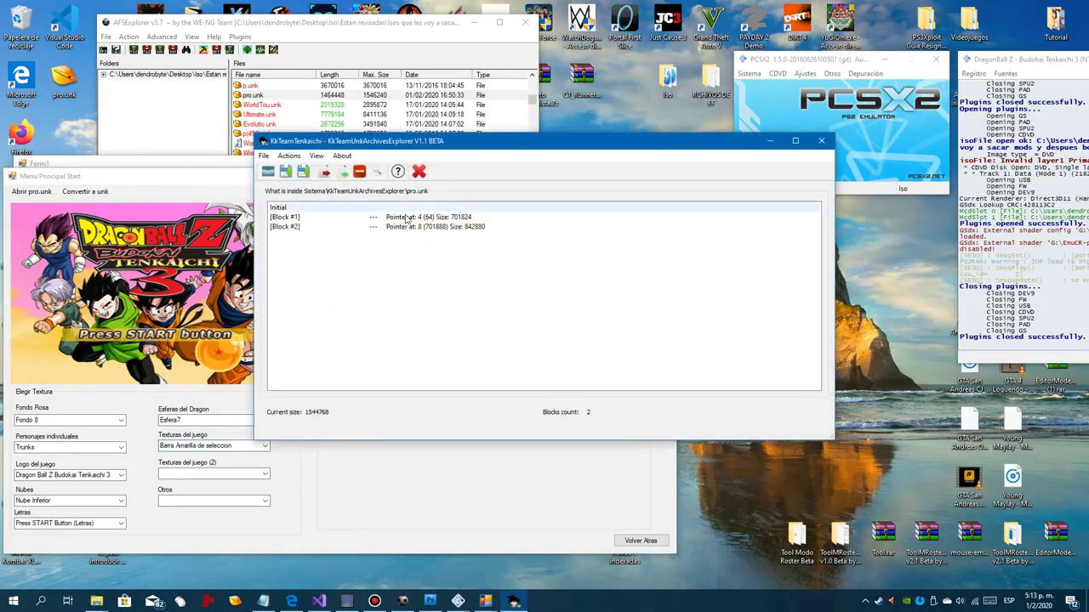
click(340, 173)
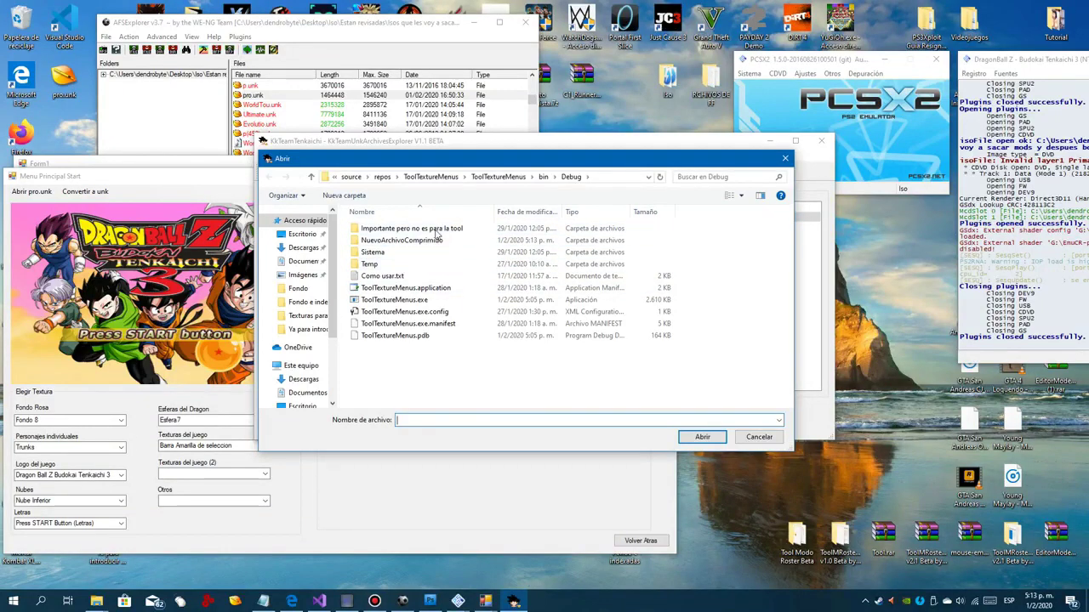
double_click(414, 240)
click(413, 230)
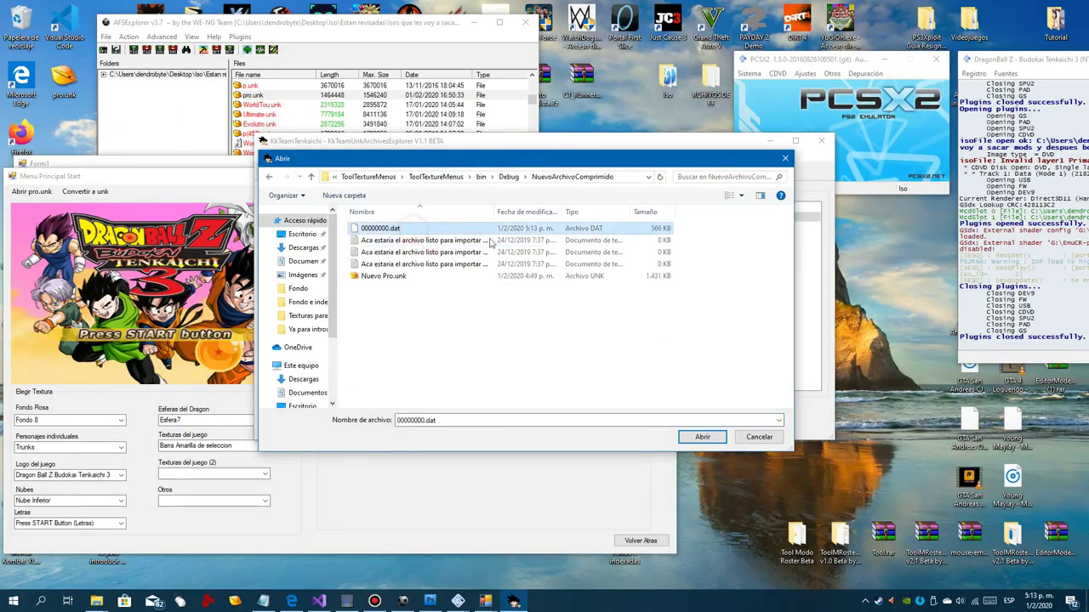
click(701, 437)
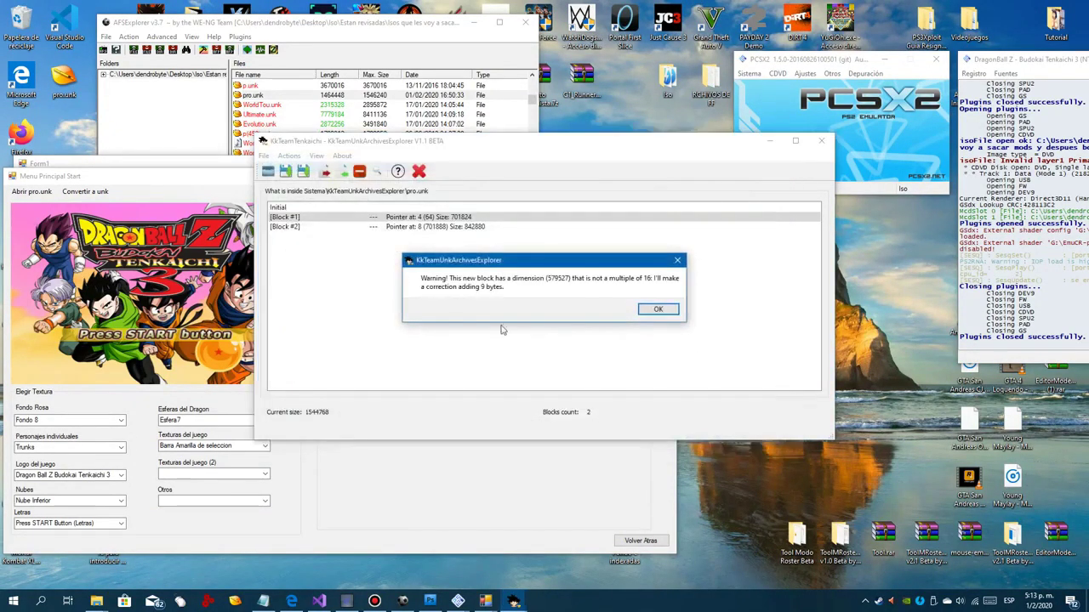
click(654, 310)
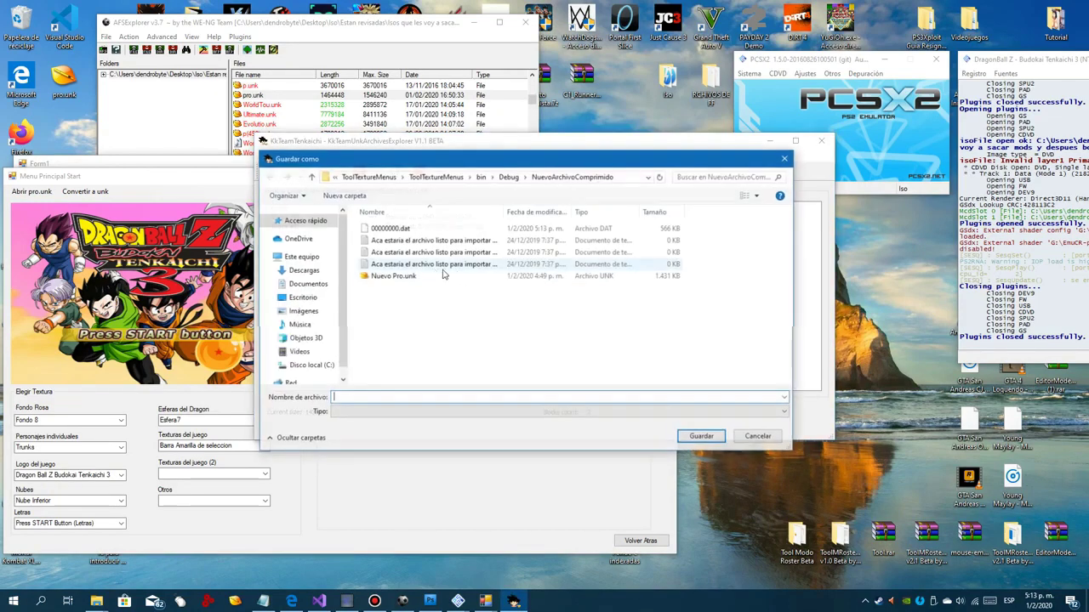
Save the rebuilt archive over the existing Nuevo Pro.unk and close the unk archives explorer.
click(448, 276)
click(703, 437)
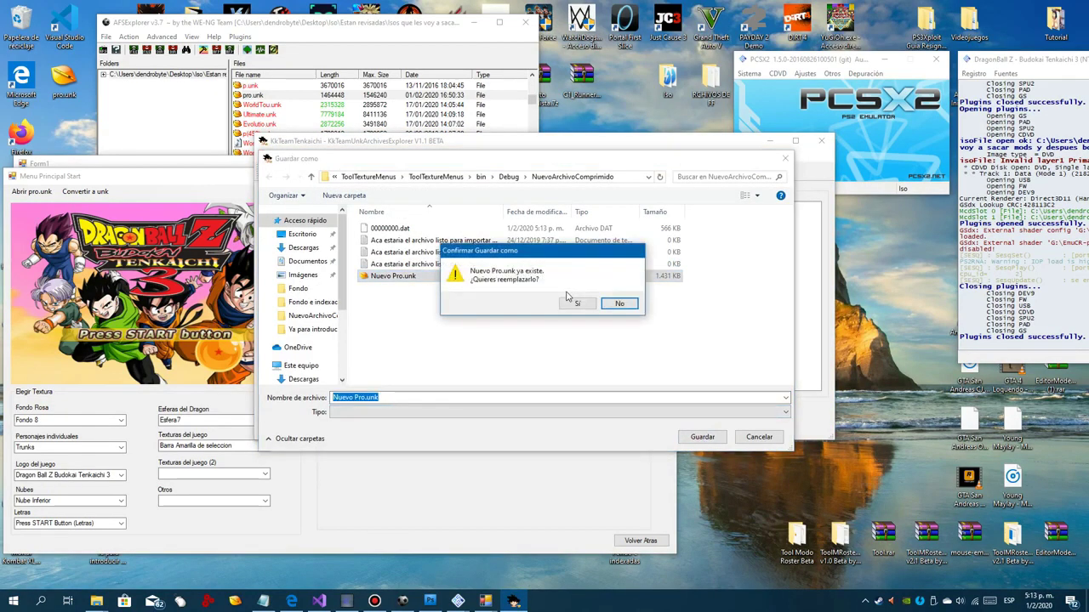
click(648, 302)
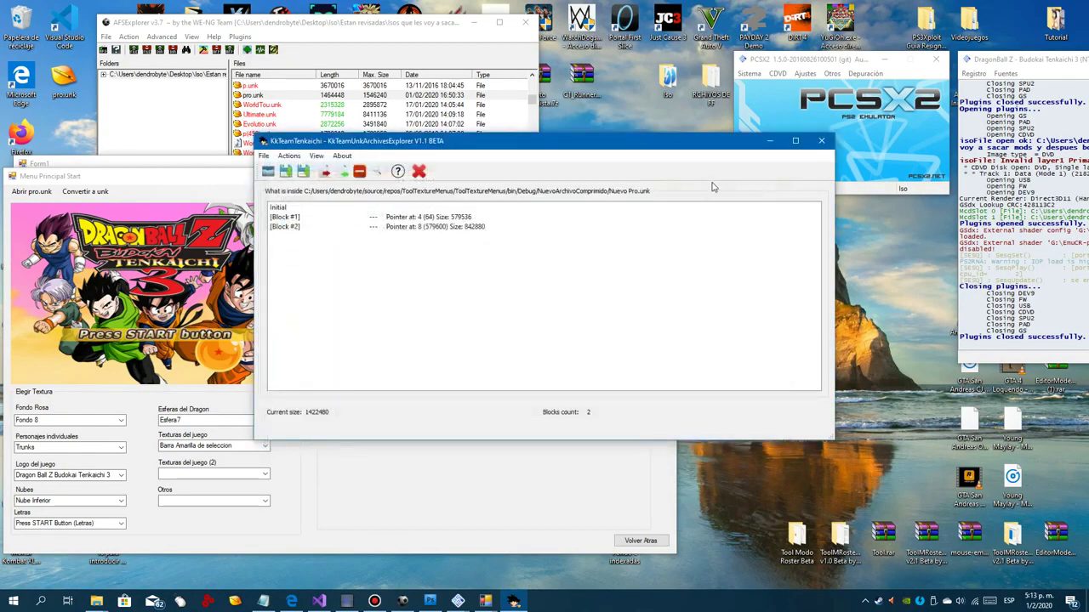
click(820, 143)
Open the NuevoArchivoComprimido folder inside ToolTextureMenus bin\Debug in File Explorer, beside AFSExplorer.
click(334, 39)
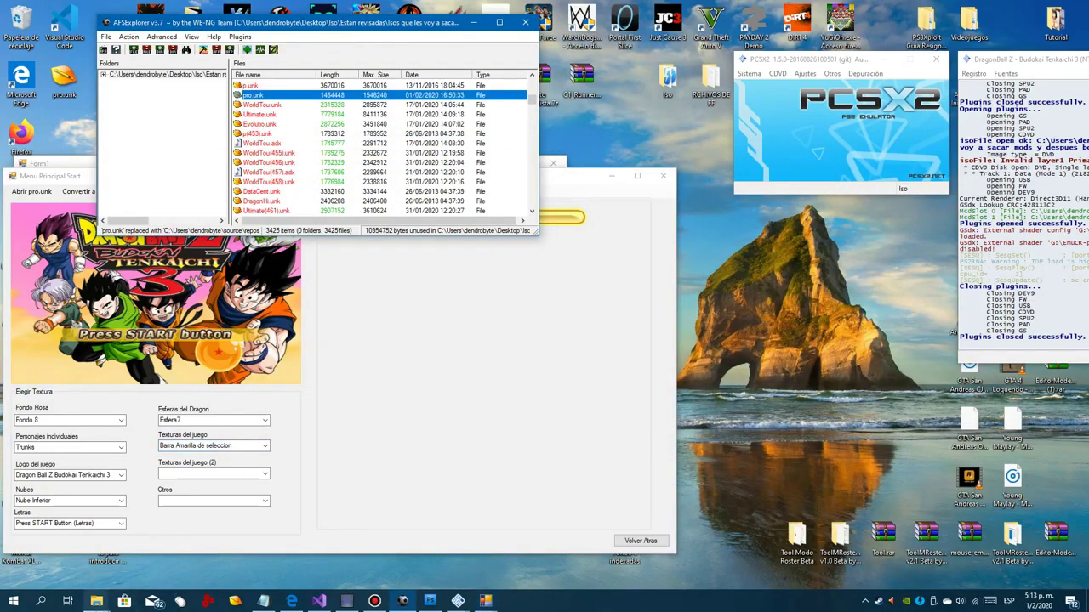
click(96, 602)
click(131, 547)
click(674, 203)
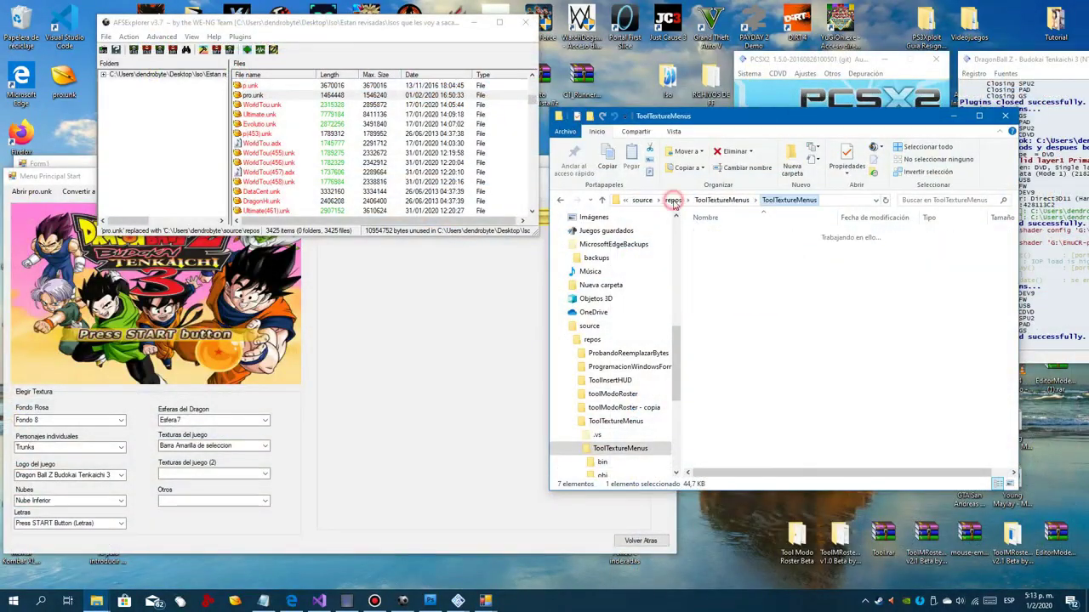
double_click(733, 245)
double_click(740, 234)
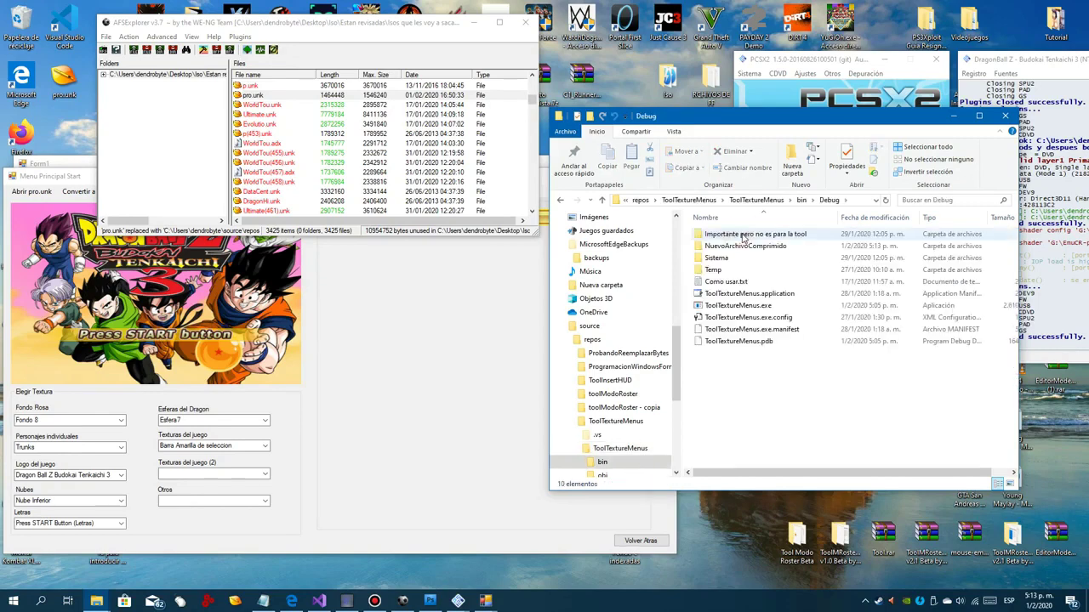
double_click(737, 246)
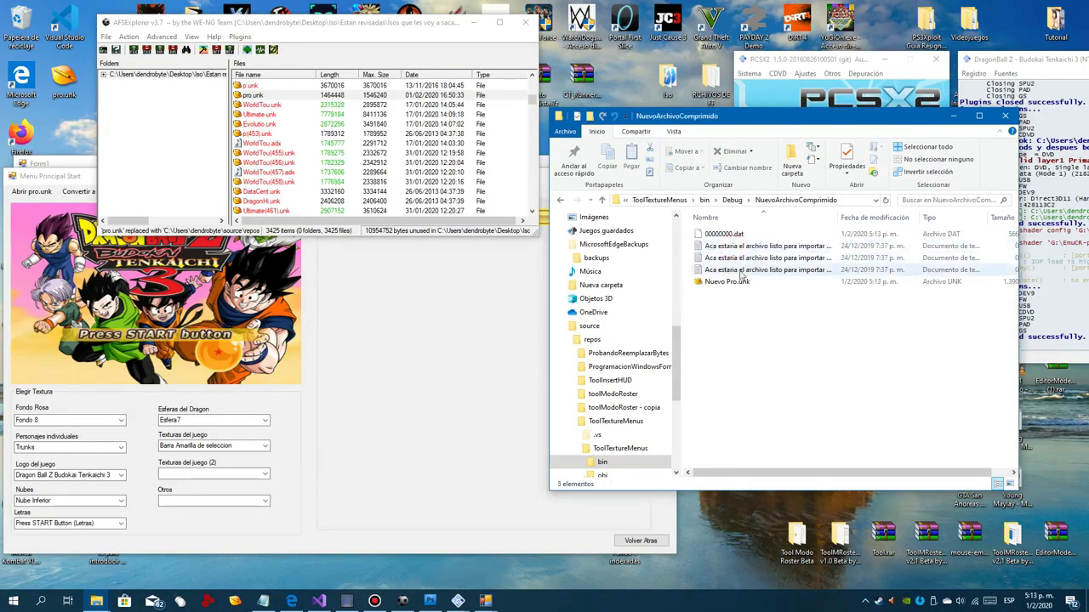
Replace pro.unk in the AFSExplorer file list with Nuevo Pro.unk from the NuevoArchivoComprimido folder.
click(721, 283)
drag(276, 105, 275, 104)
click(631, 346)
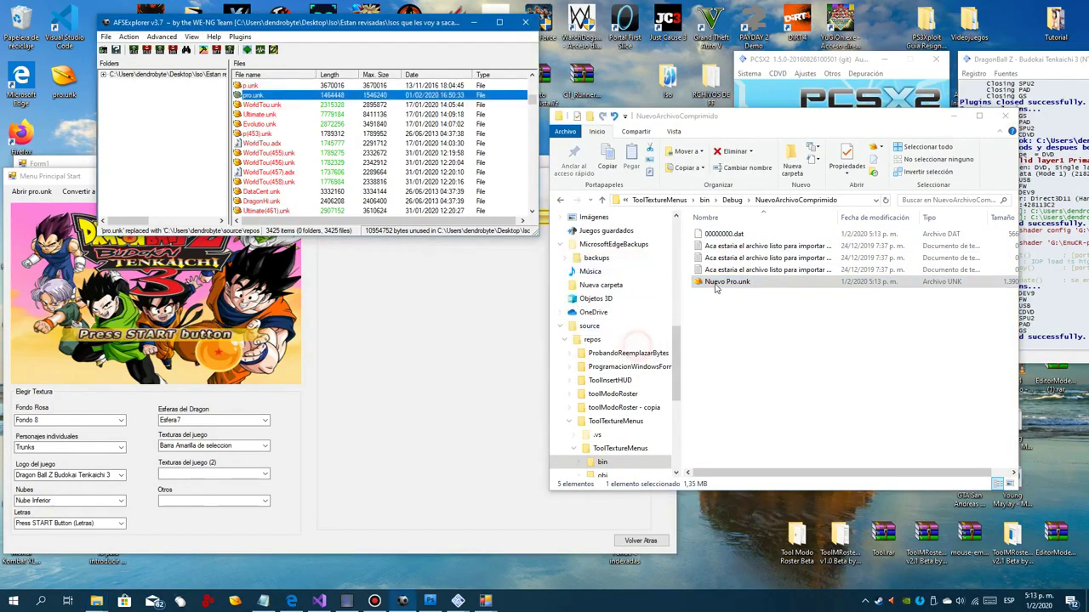
drag(717, 281, 330, 96)
click(575, 347)
Switch to PCSX2, boot the modified game ISO and maximize the game window.
click(750, 74)
click(776, 89)
click(814, 157)
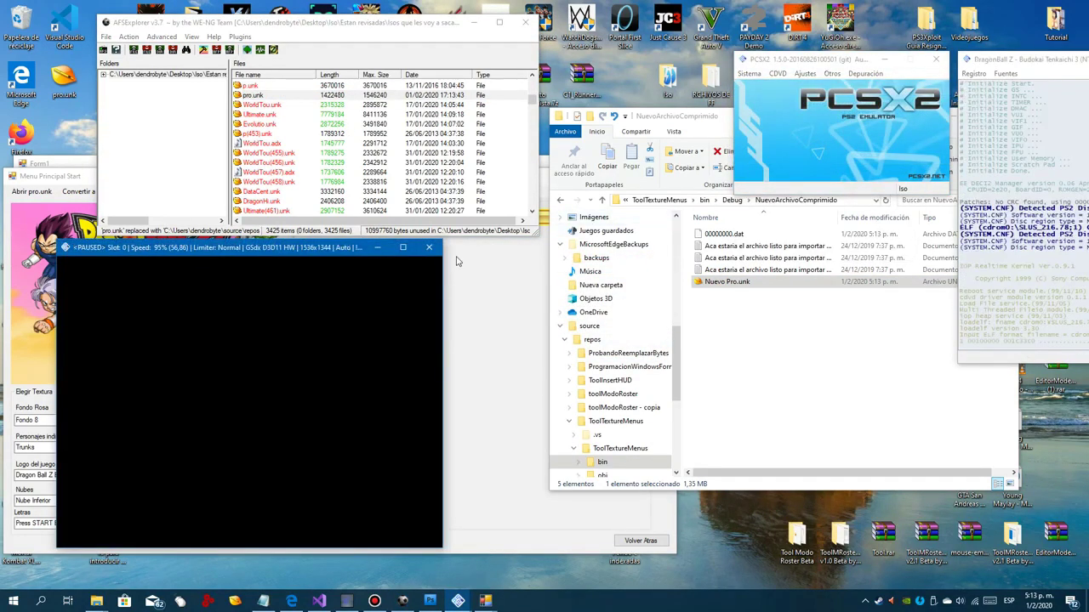
click(402, 247)
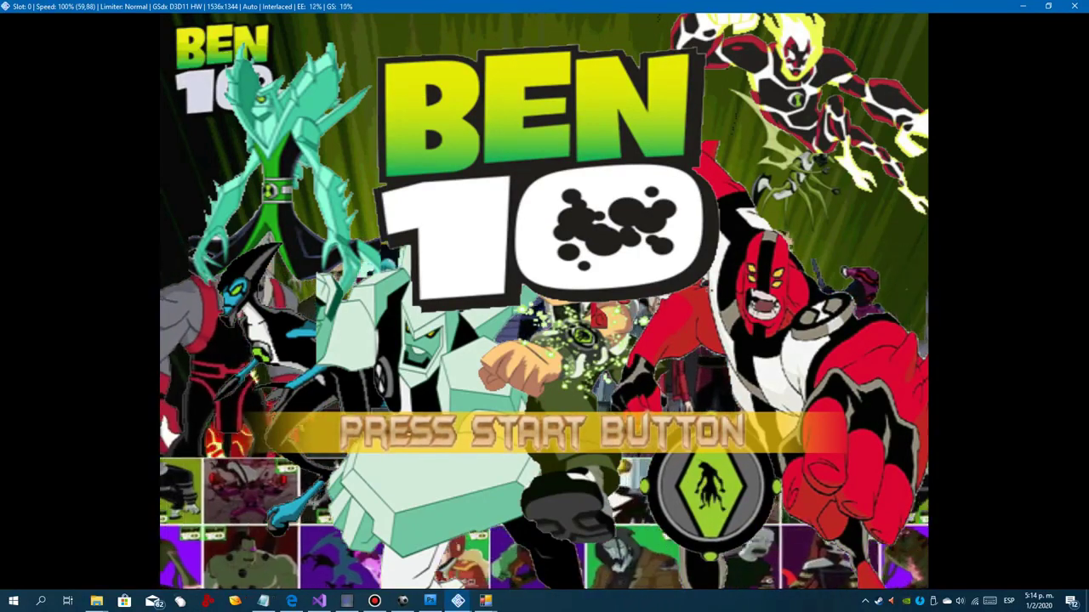
Advance past the Press Start Button screen and move between New Game and Continue to check the new selection bars.
key(Return)
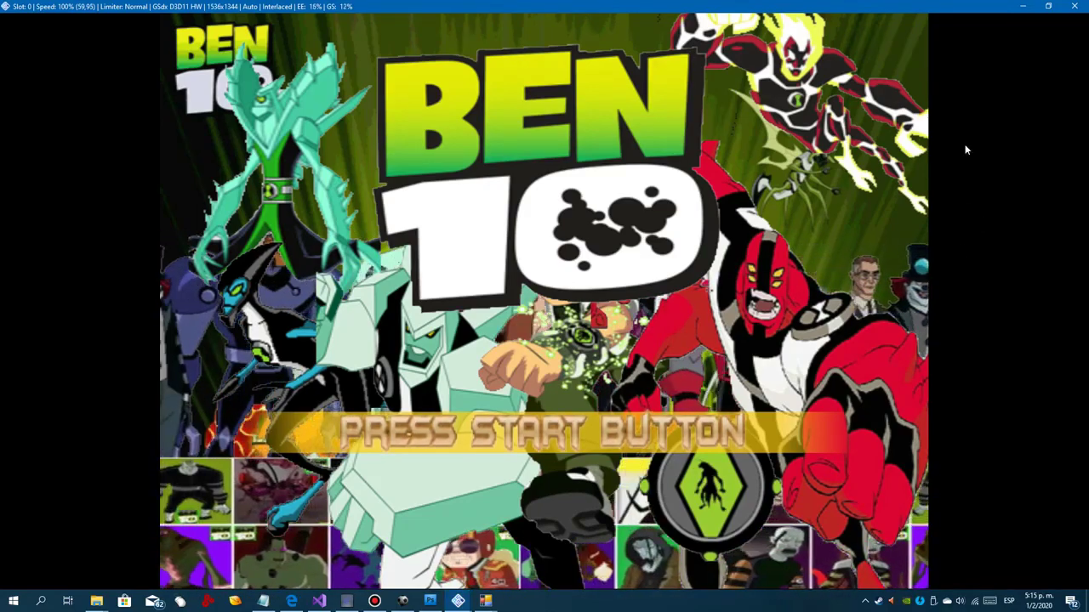
key(Return)
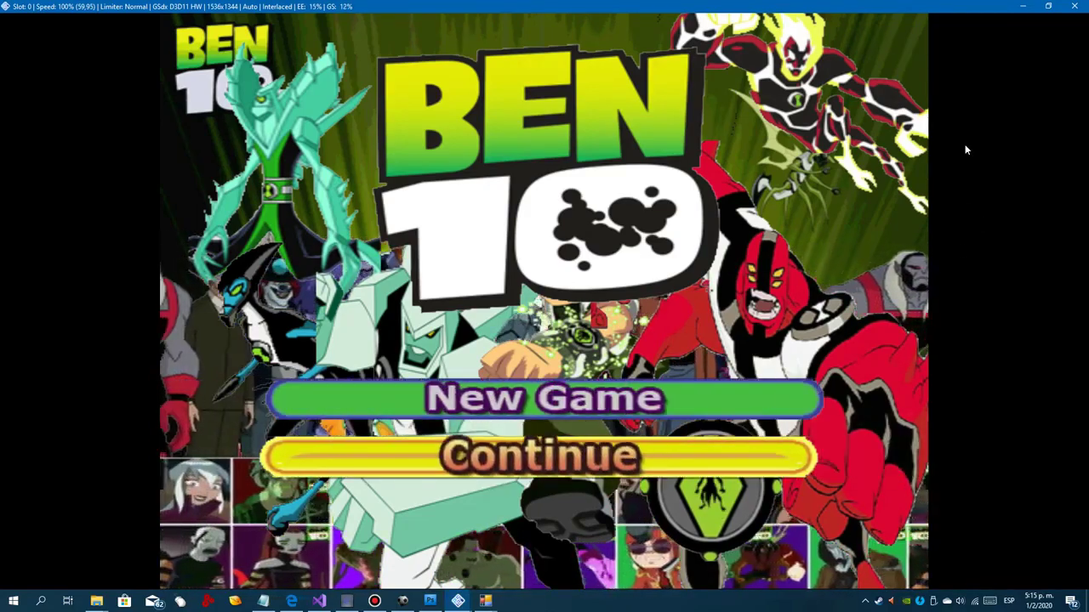
key(Up)
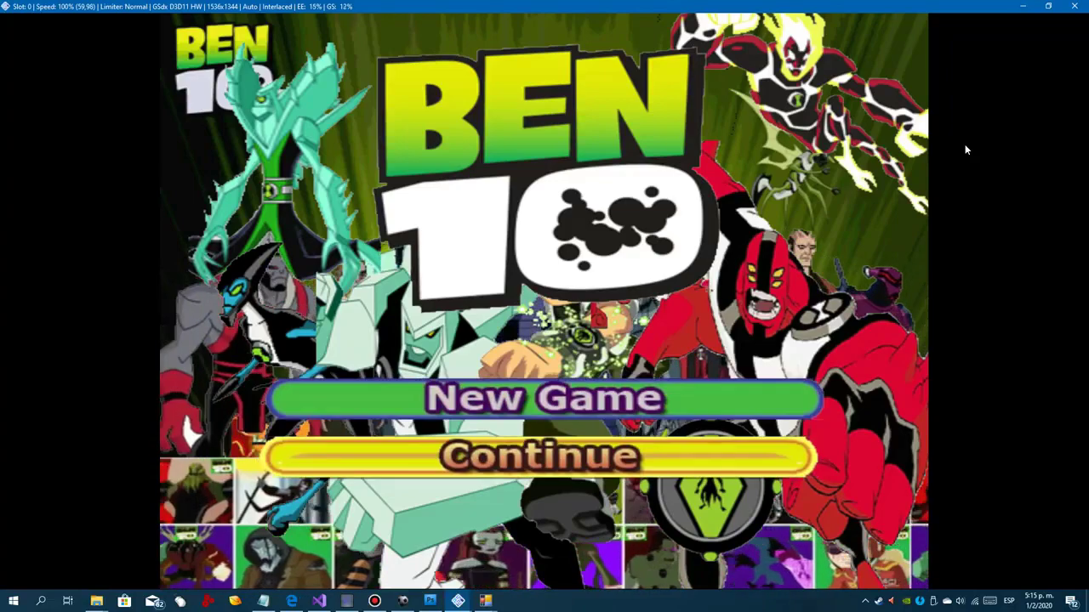
key(Down)
key(Up)
key(Down)
key(Down)
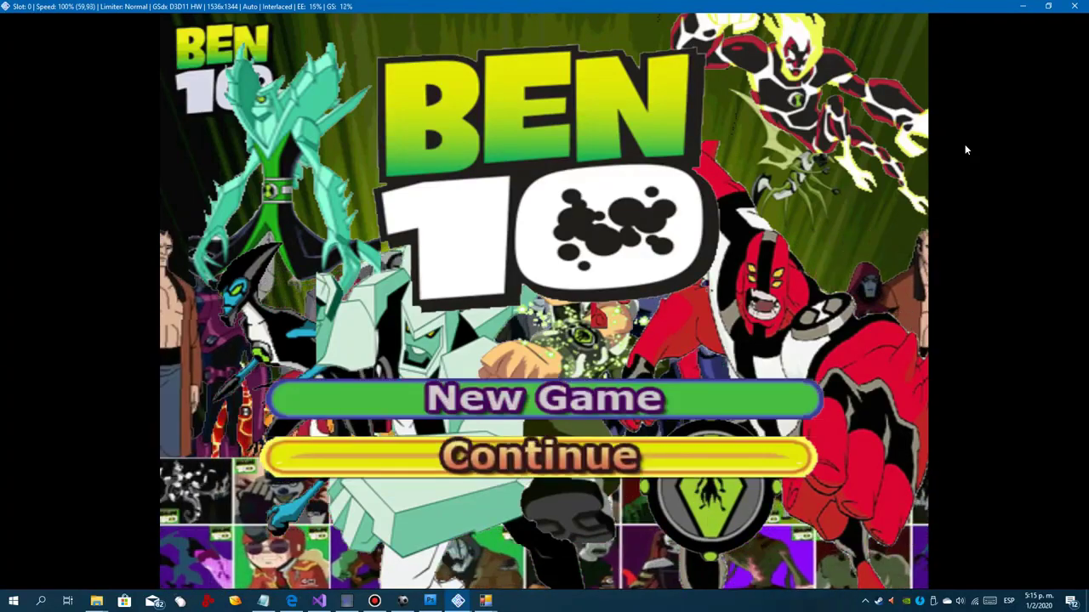